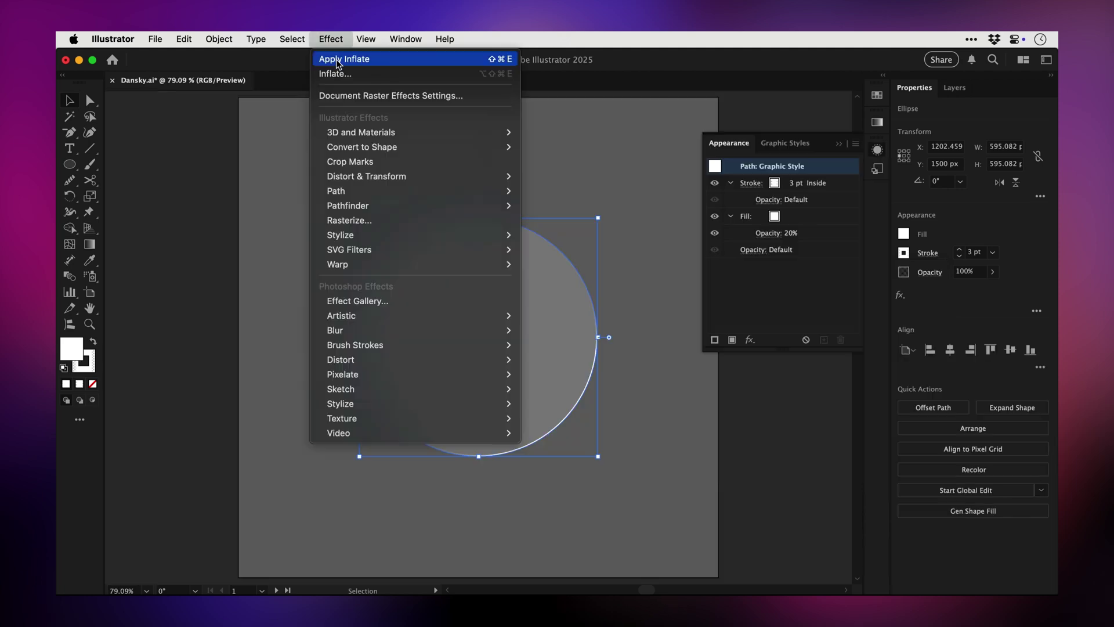
Apply the Inflate warp to the white-stroked circle to preview a squircle shape.
click(339, 59)
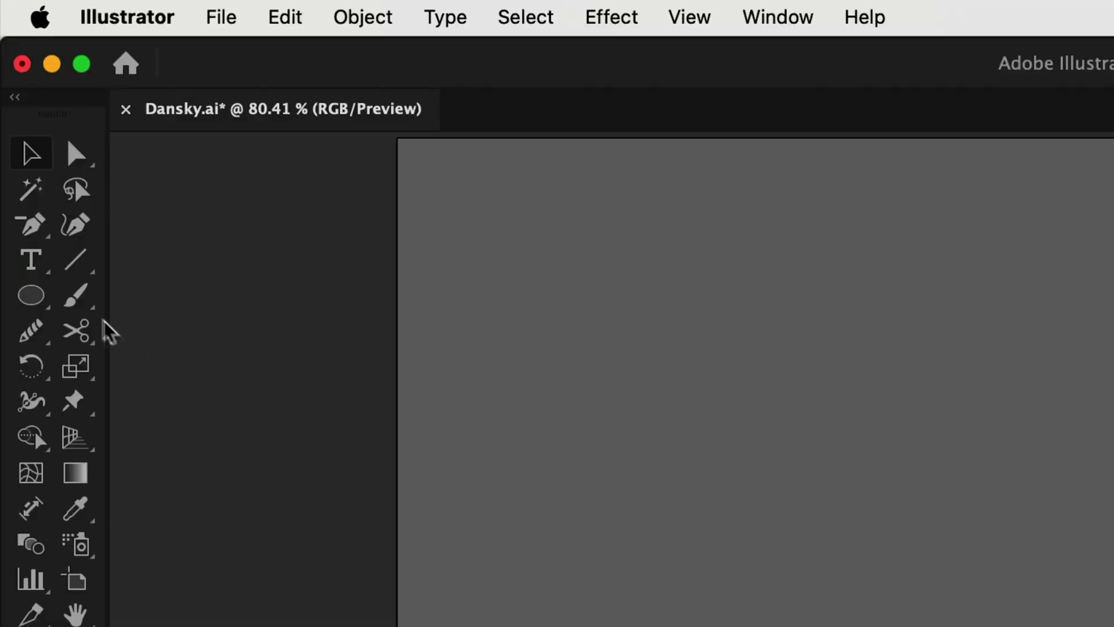
Draw a white circle with the Ellipse Tool and shift it up and left.
click(23, 147)
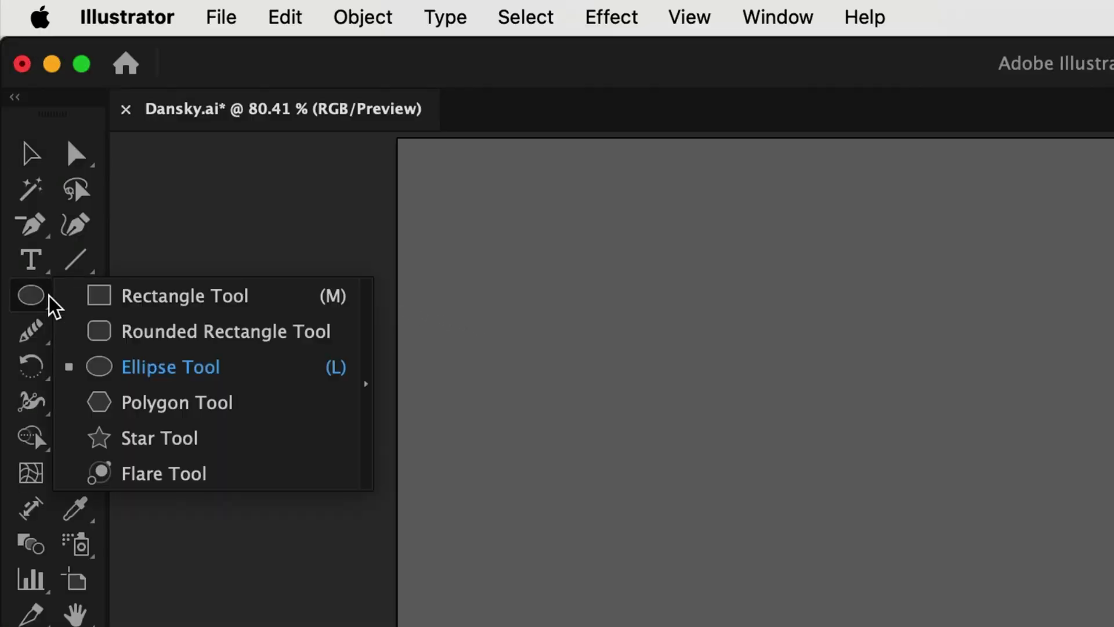
click(142, 366)
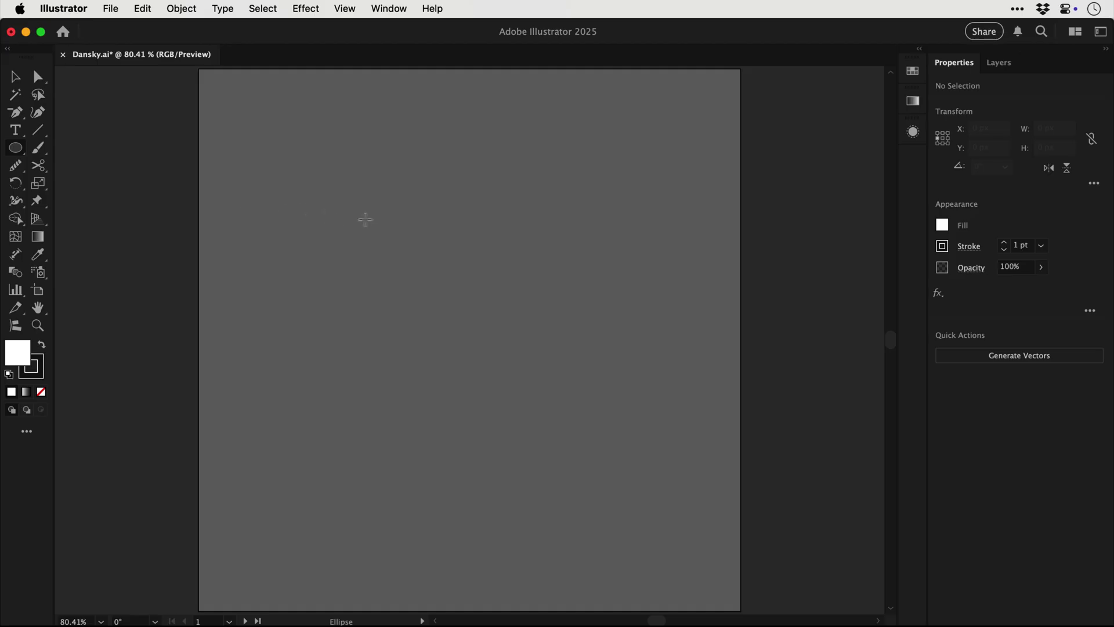
drag(365, 219, 638, 488)
key(v)
drag(550, 419, 516, 402)
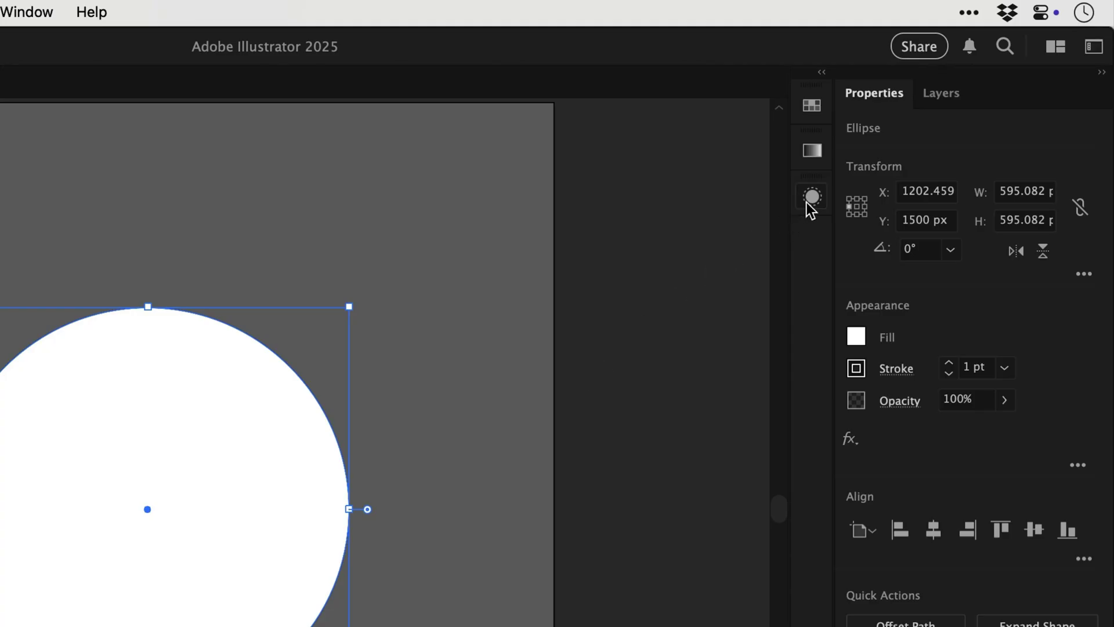
Set the circle's fill opacity to 20% in the Appearance panel.
click(812, 198)
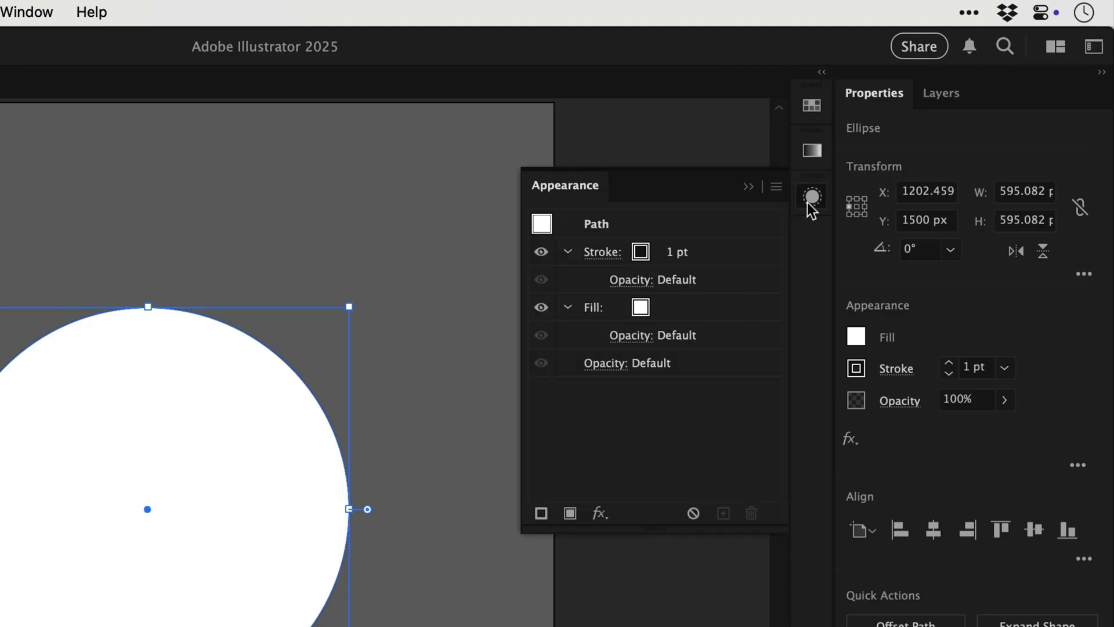
click(631, 335)
text(20)
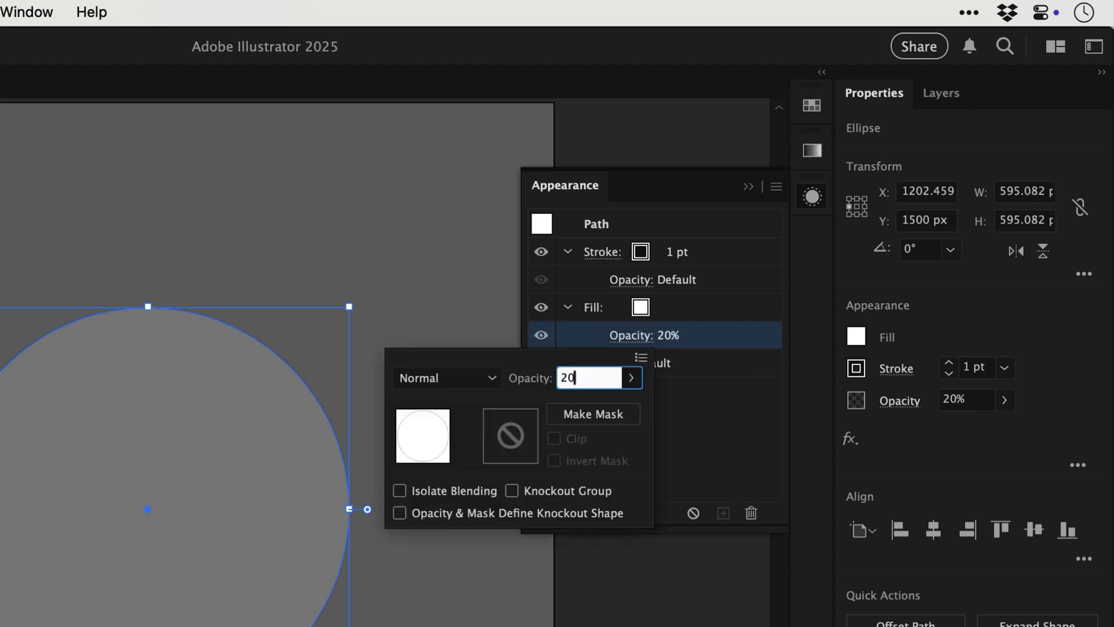
key(Return)
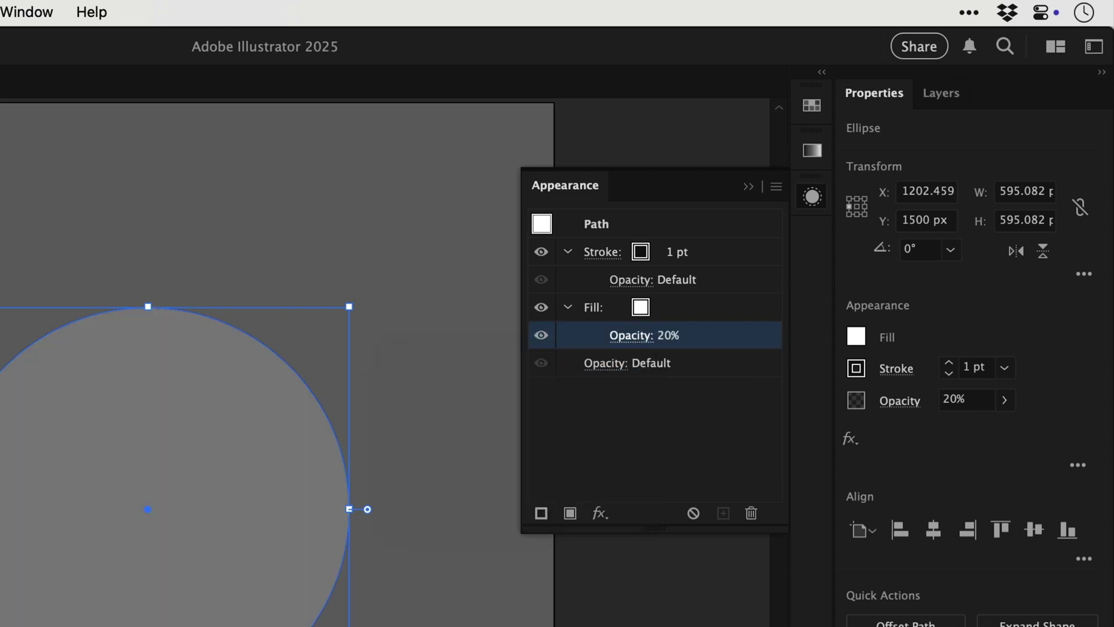
Raise the circle's stroke weight to 6 pt.
click(725, 255)
click(685, 247)
click(685, 246)
click(684, 247)
click(685, 246)
click(684, 246)
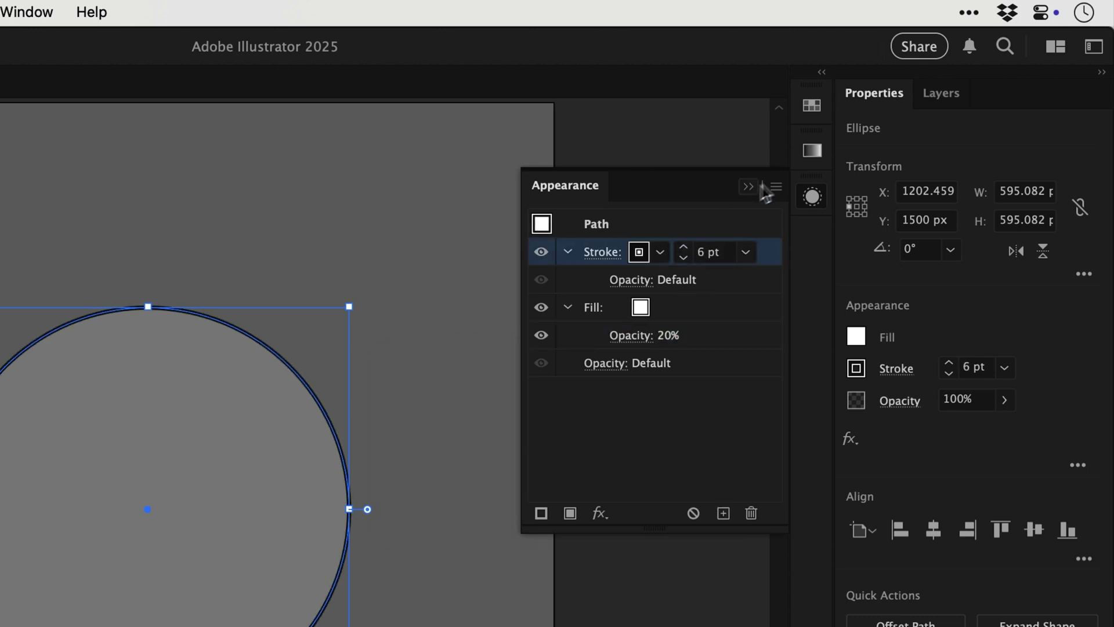
Apply the White, Black gradient swatch to the stroke and change its black end stop to white.
click(820, 148)
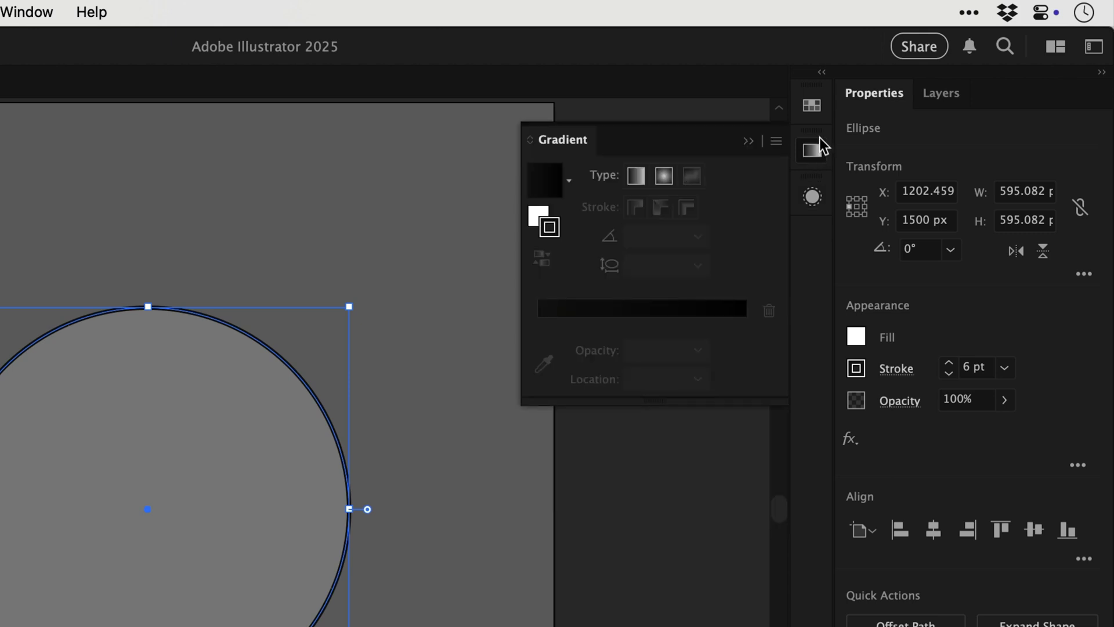
click(812, 106)
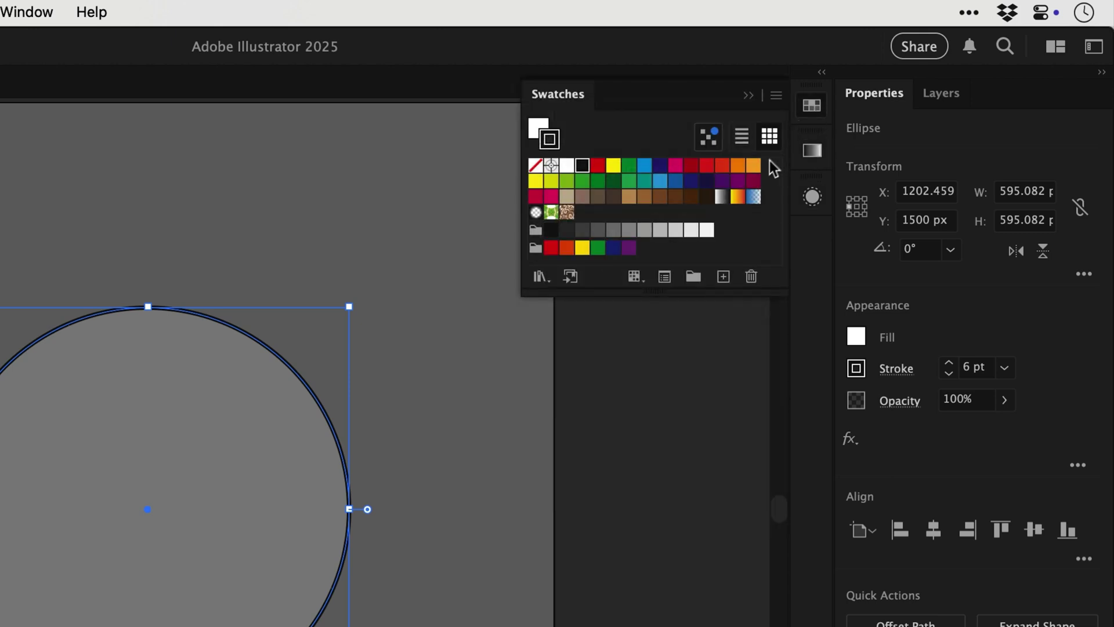
click(722, 198)
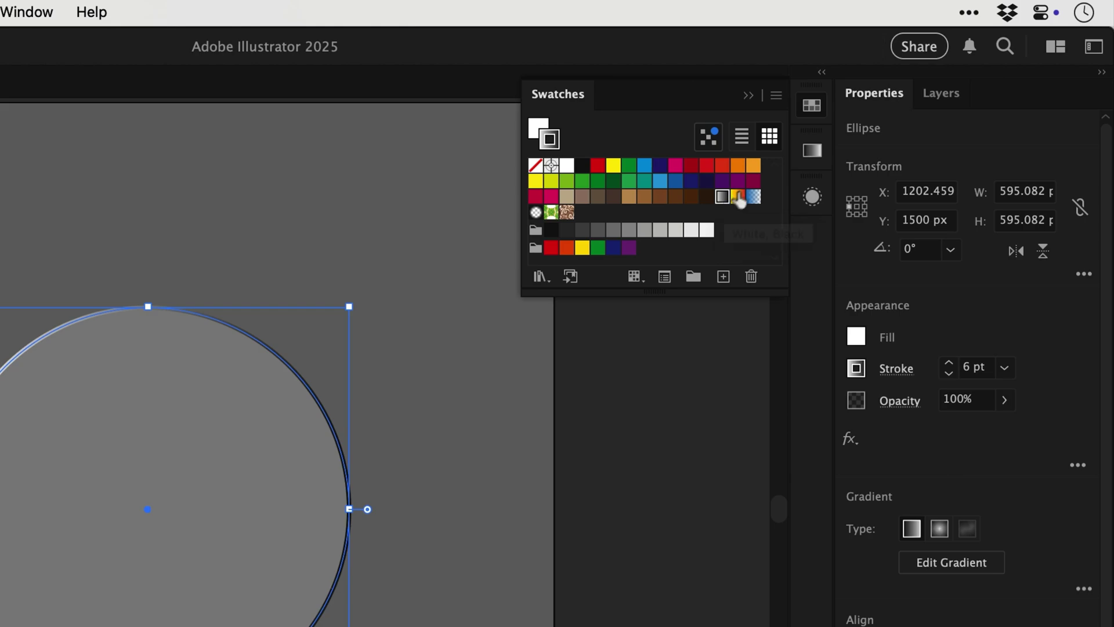
click(813, 152)
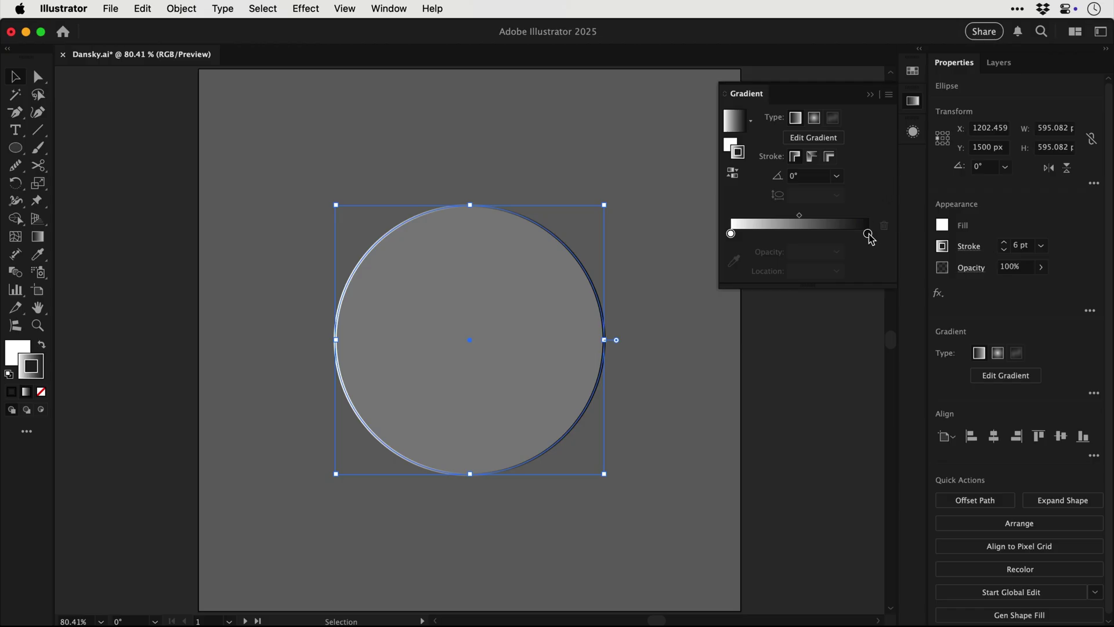
click(868, 234)
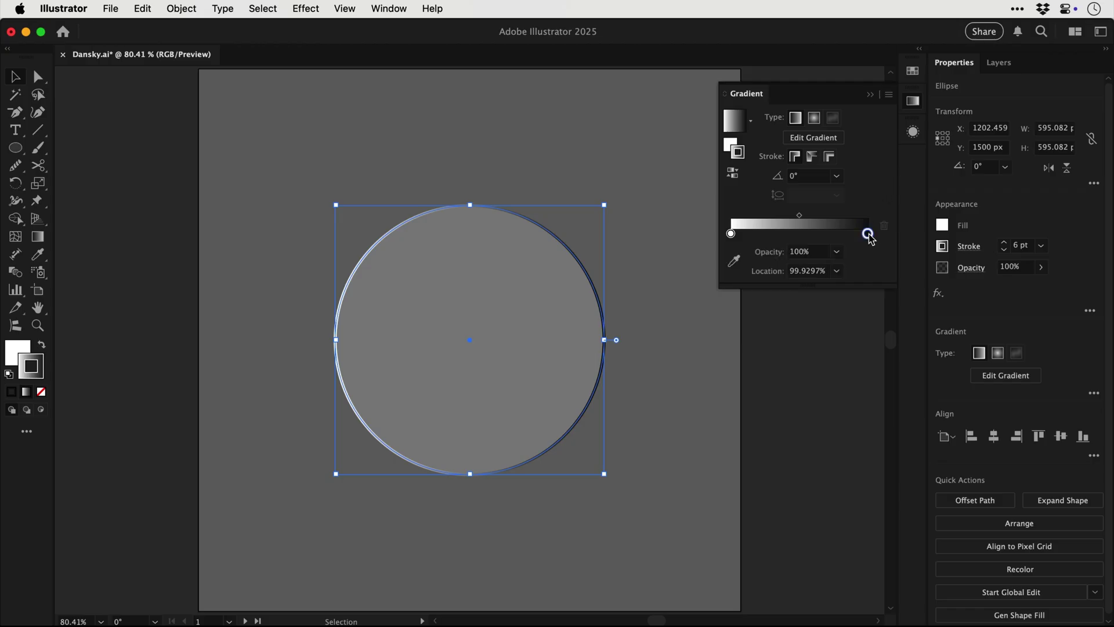
double_click(868, 234)
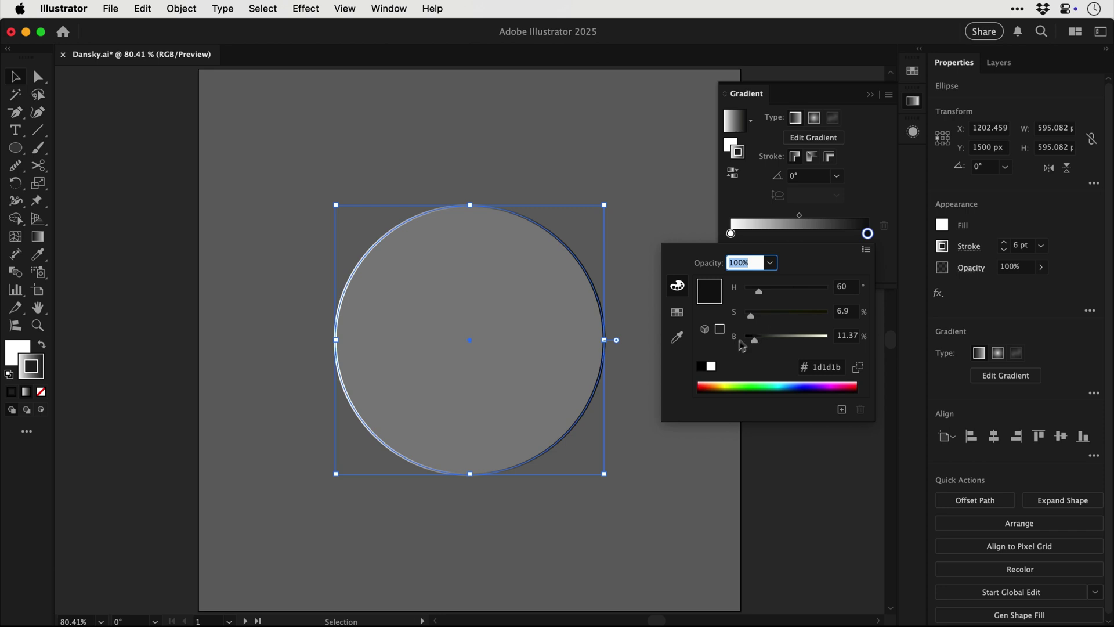
click(711, 366)
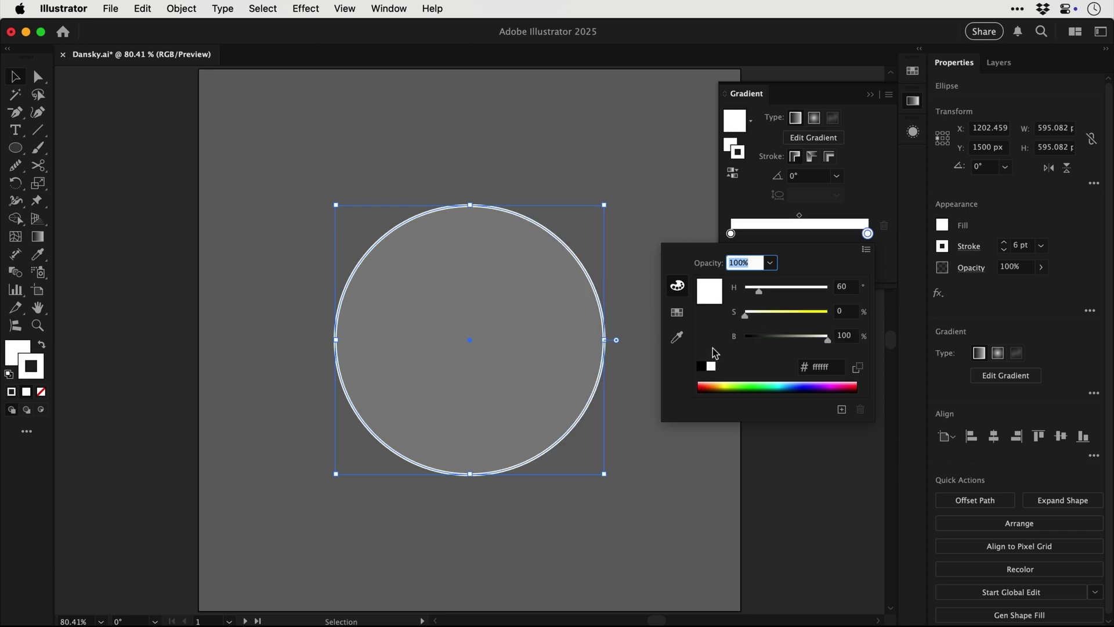
click(731, 234)
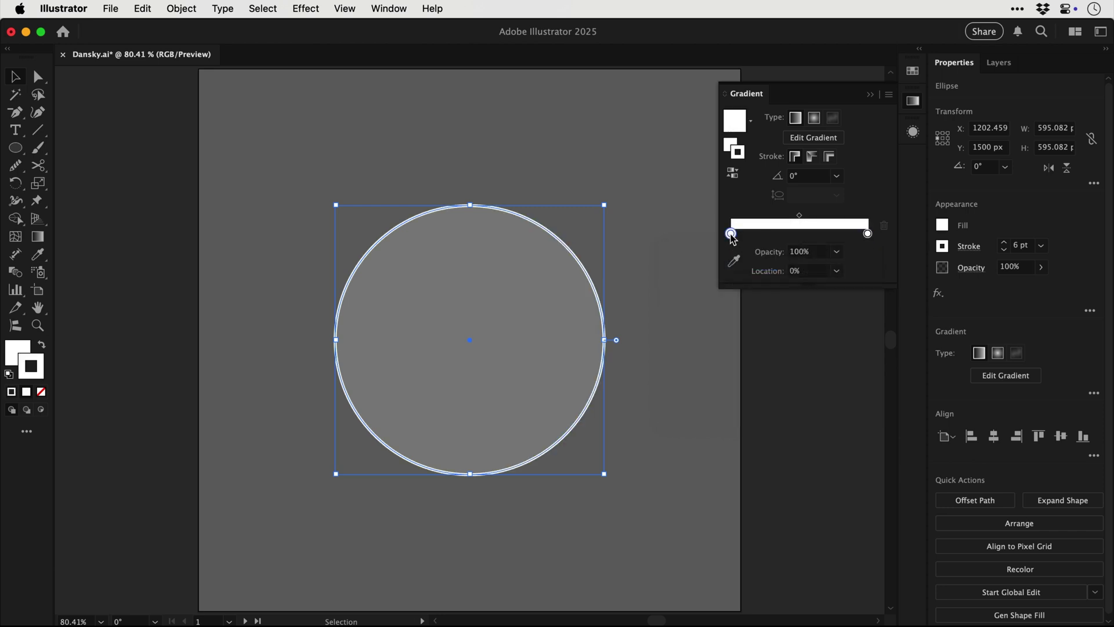
Add gradient stops at about 20% and 80% along the stroke gradient.
click(755, 234)
drag(755, 234, 759, 235)
click(844, 234)
drag(844, 234, 842, 234)
Set the leftmost and rightmost gradient stops to 5% opacity.
click(730, 234)
click(811, 253)
text(5)
key(Return)
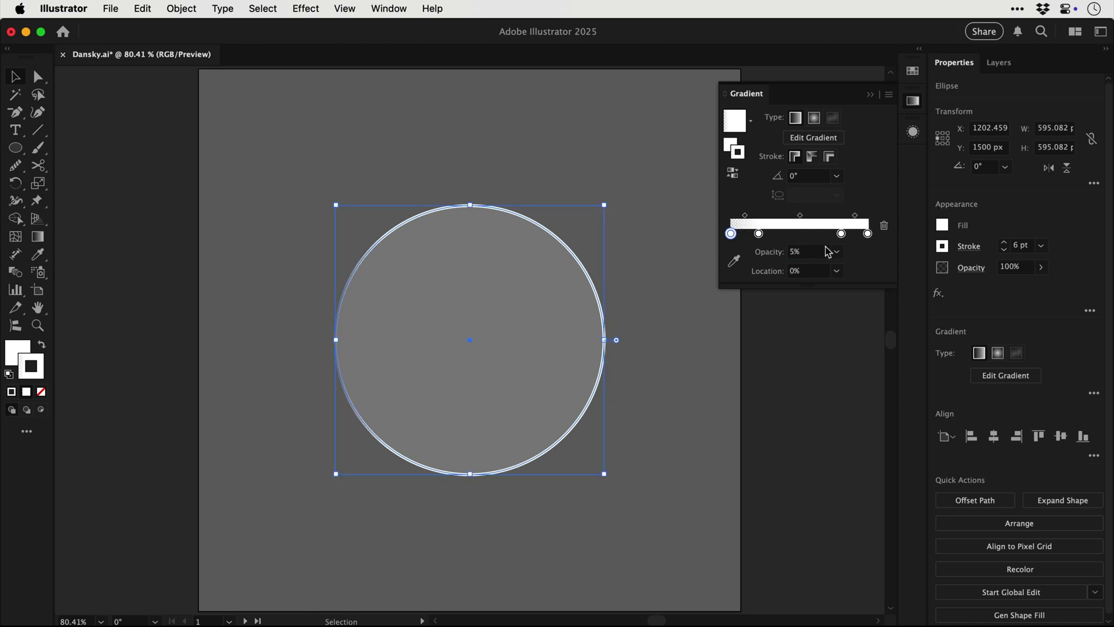
click(868, 234)
click(813, 253)
text(5)
key(Return)
Set the gradient angle to 45° and shift the first and third midpoints inward.
click(813, 177)
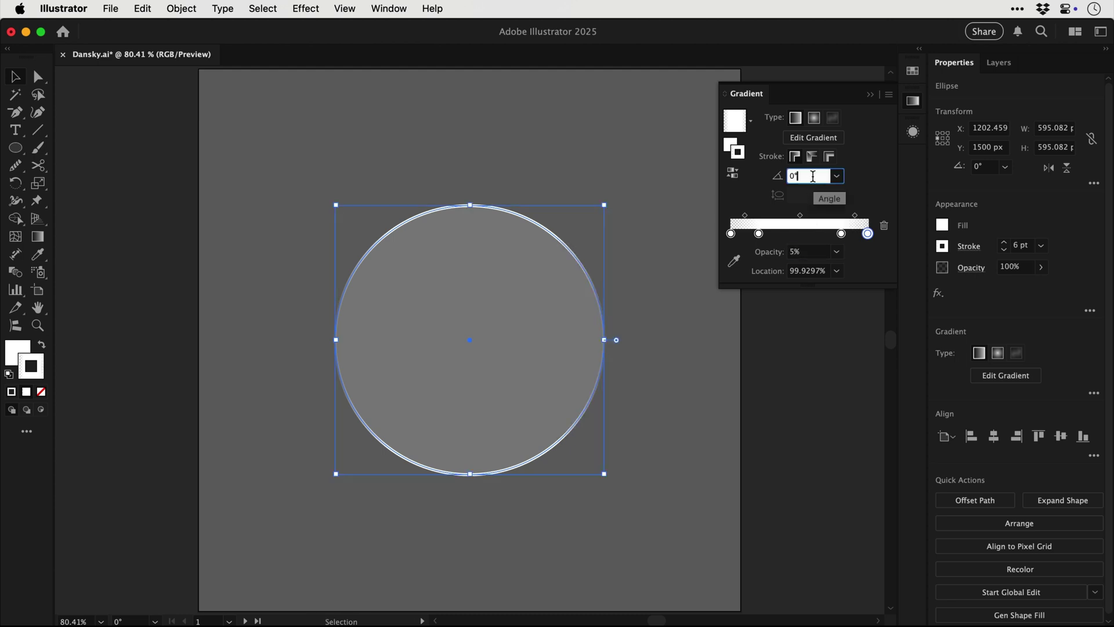
text(45)
key(Return)
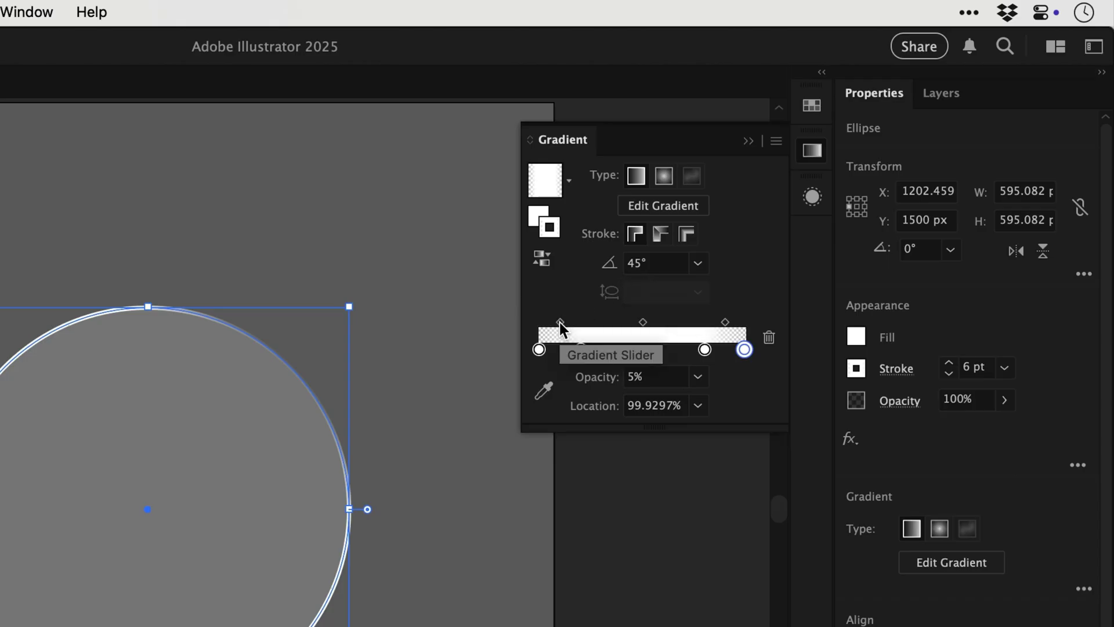
click(744, 215)
drag(561, 323, 571, 320)
drag(725, 322, 713, 323)
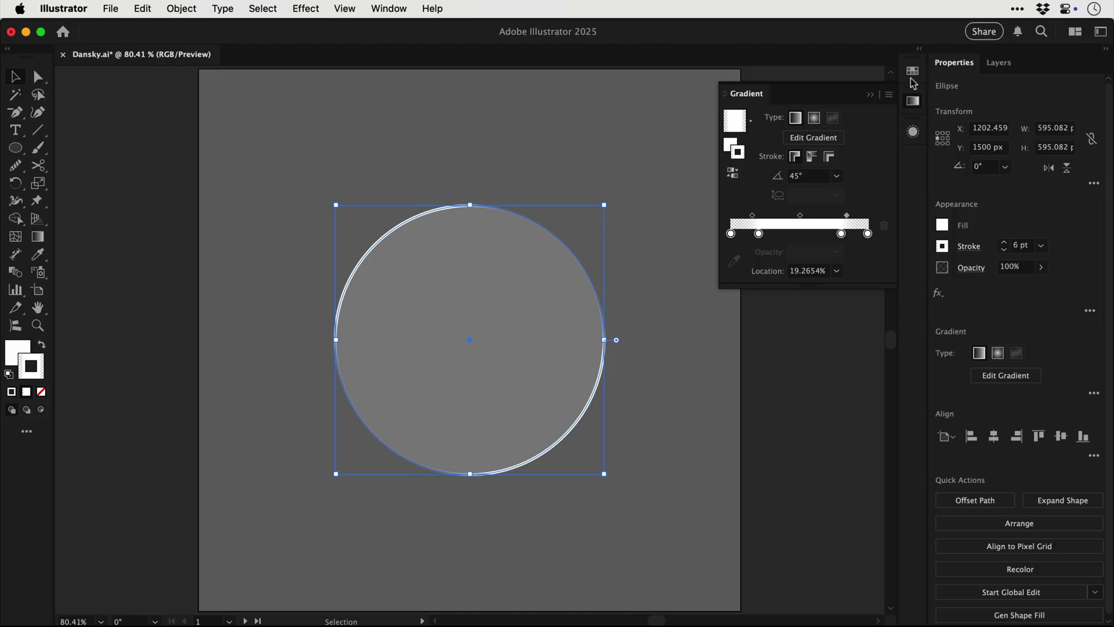
Save the gradient as a new swatch named 'Glass Gradient'.
click(812, 110)
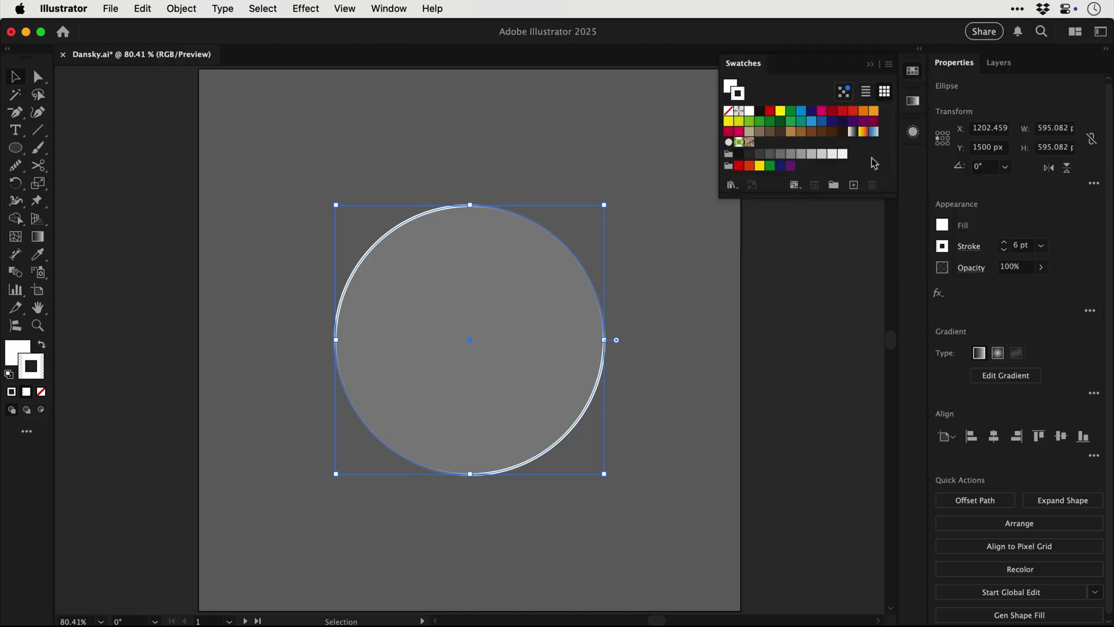
click(853, 185)
text(c)
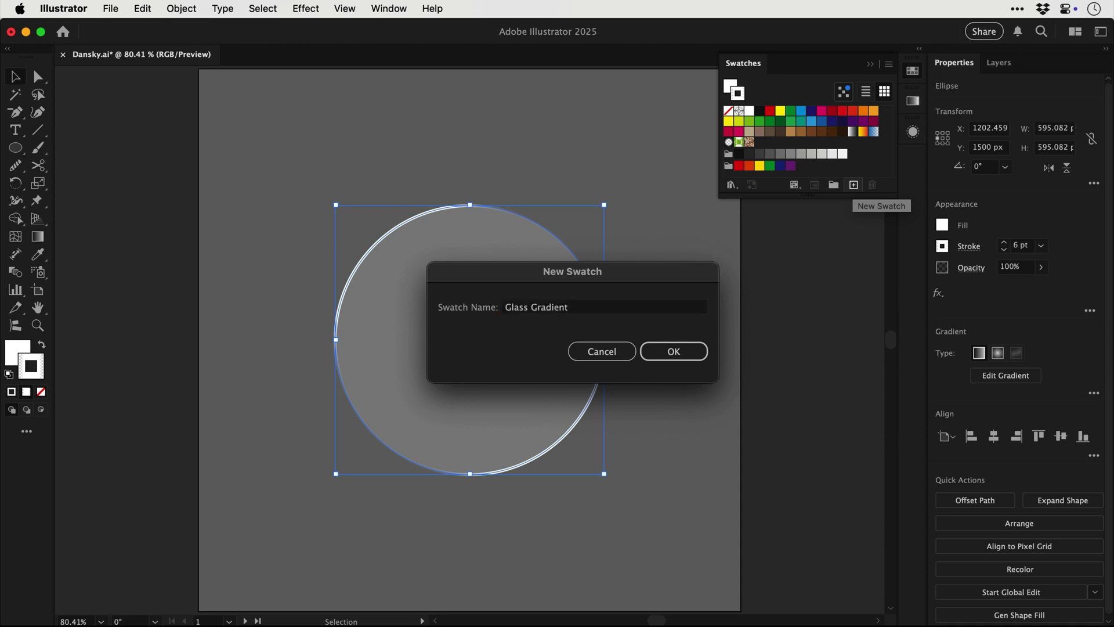
key(Return)
Zoom in on the circle and align its stroke to the inside.
click(909, 74)
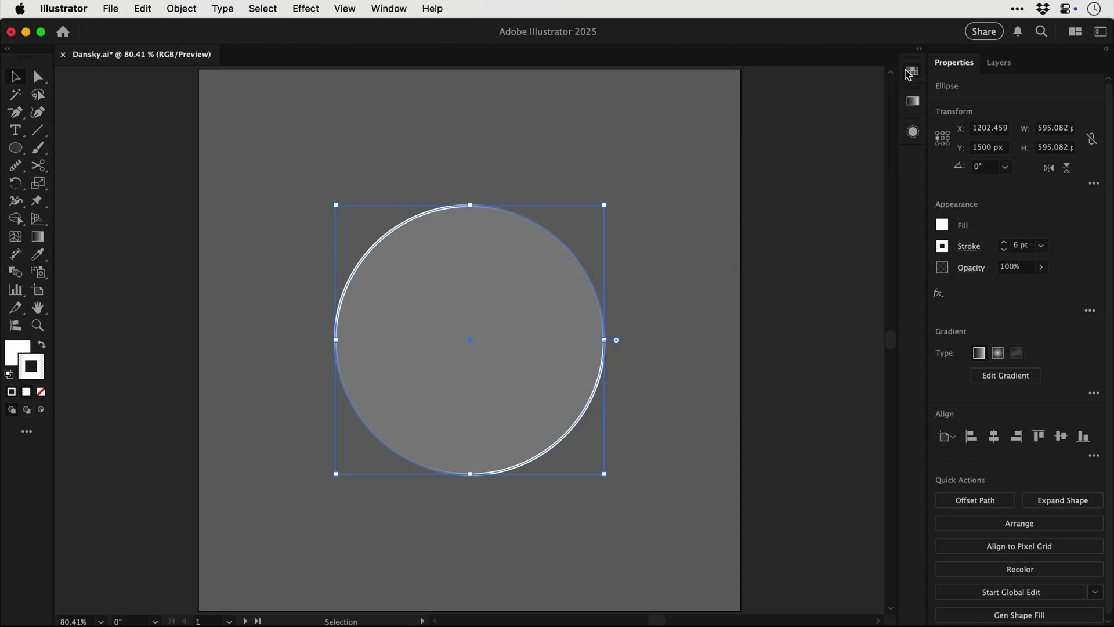
click(805, 256)
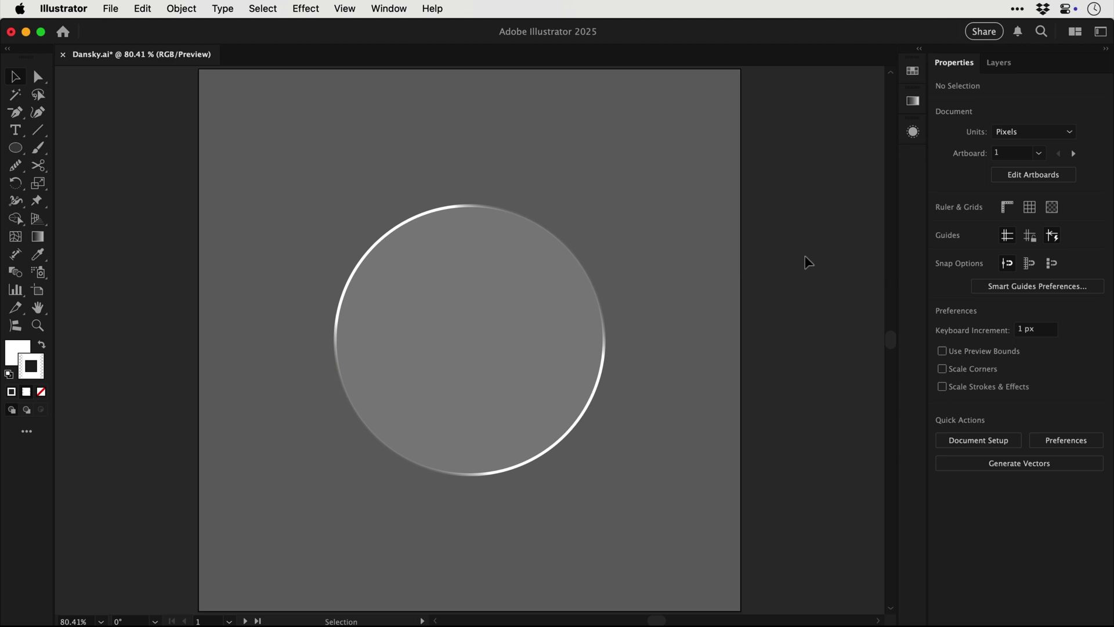
key(super+equal)
key(super+equal)
key(super+equal)
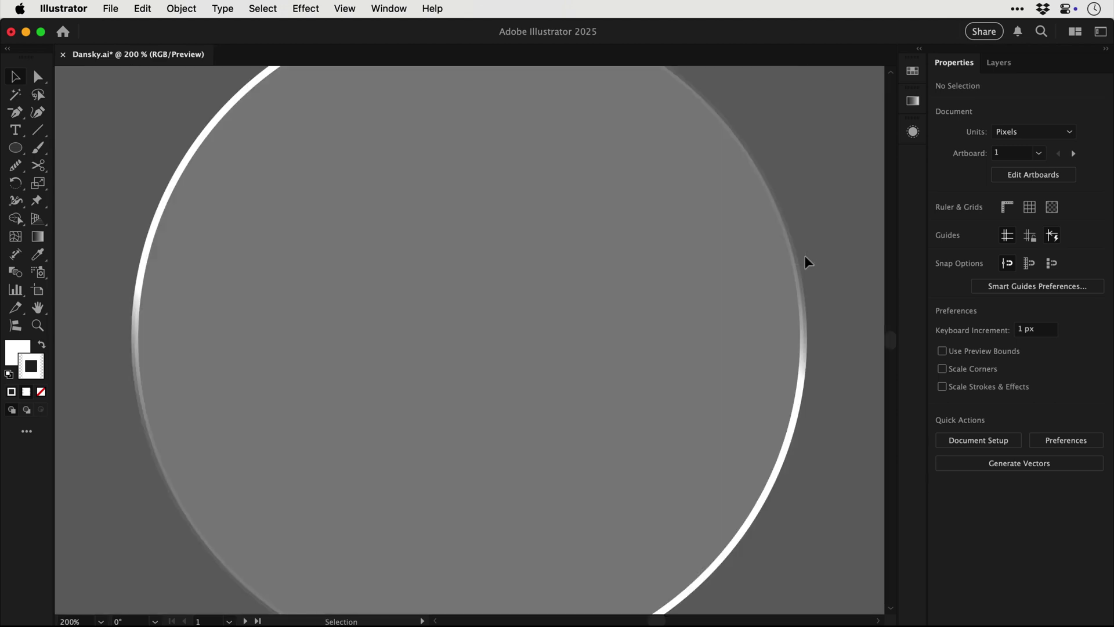
click(757, 300)
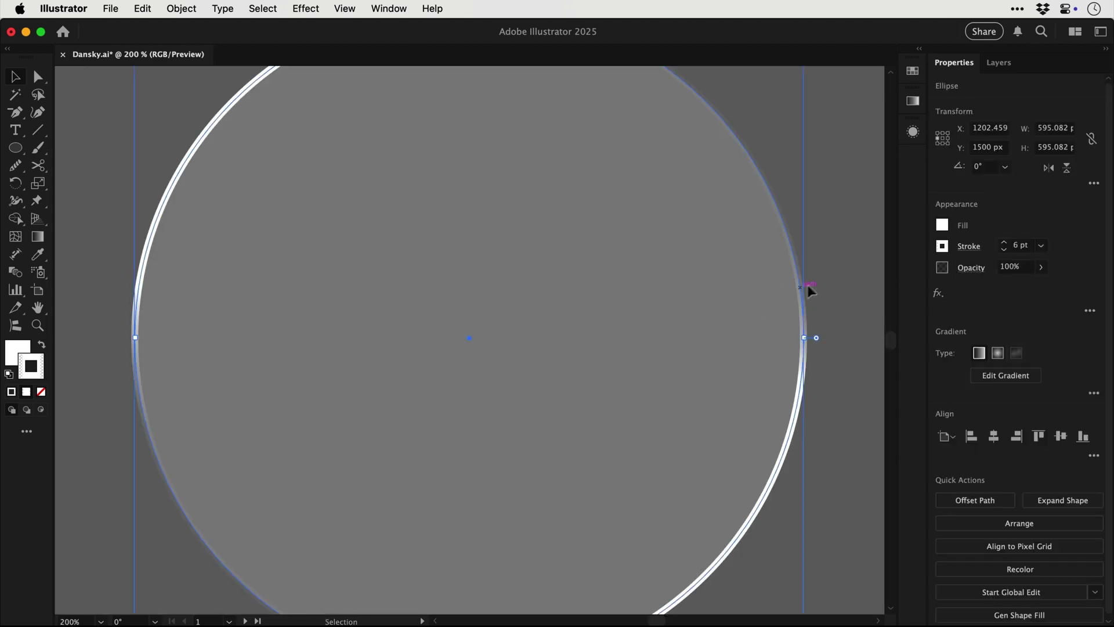
click(968, 246)
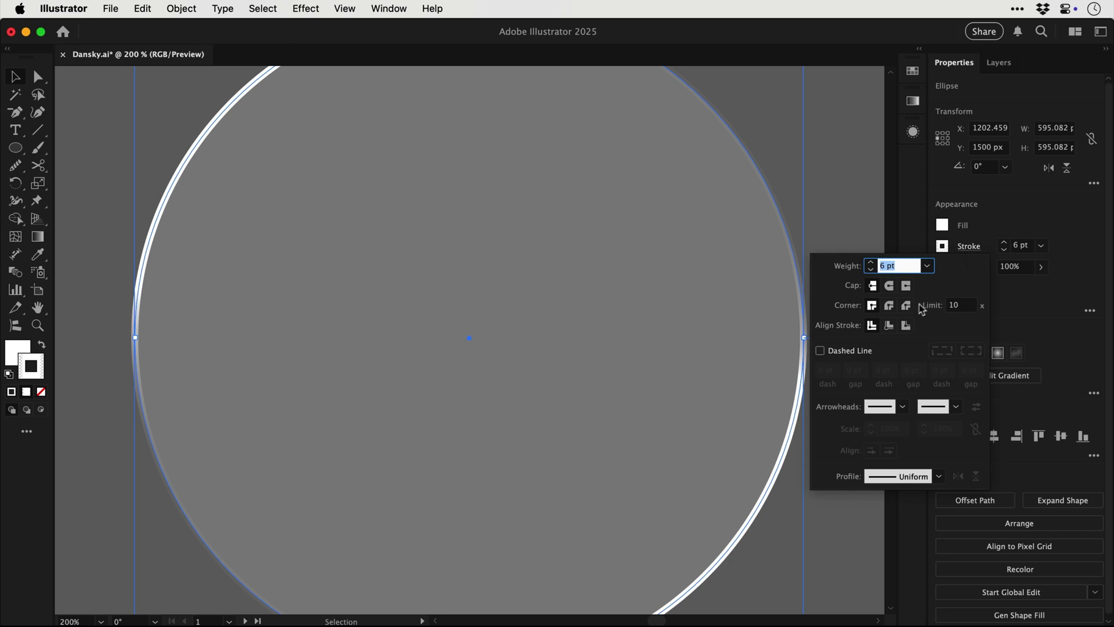
click(893, 327)
click(892, 328)
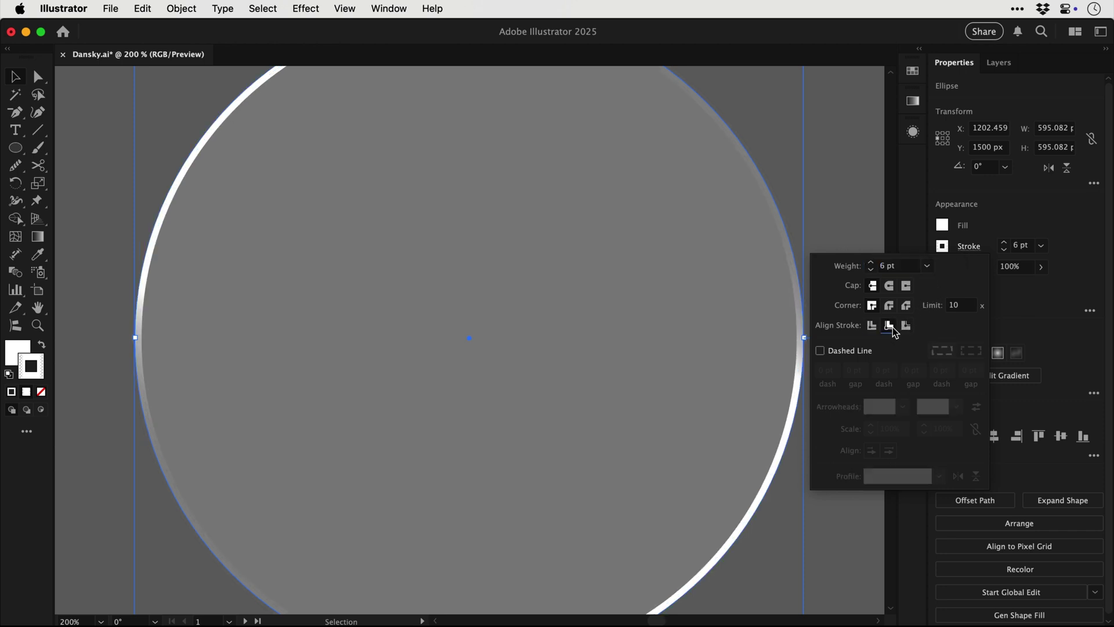
click(975, 248)
Fit the artboard in view and thin the stroke weight to 3 pt.
key(super+0)
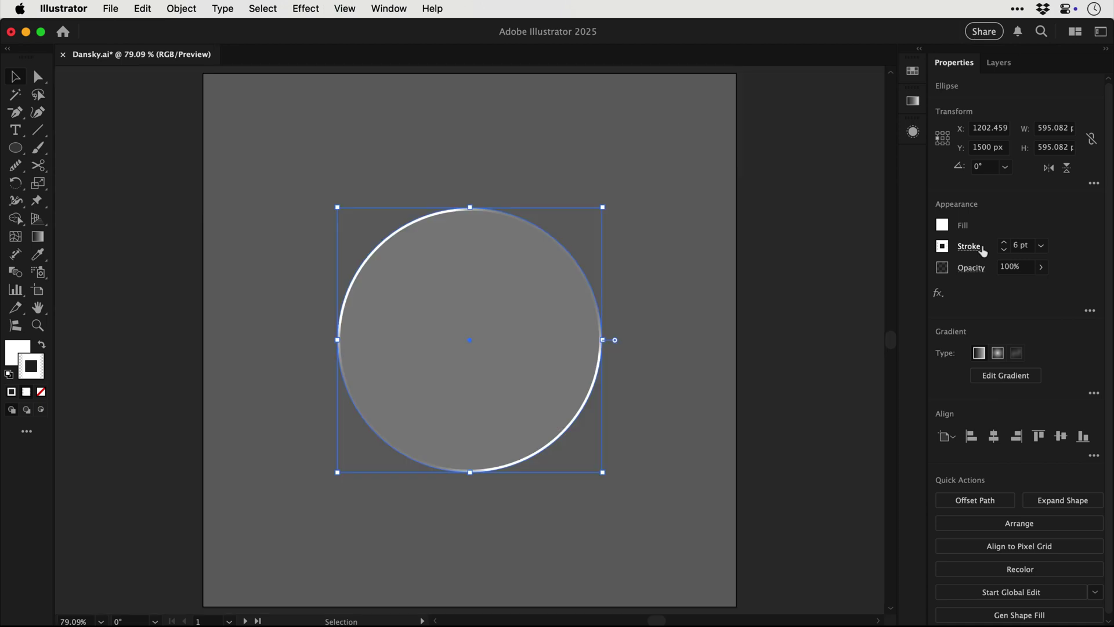
click(1004, 251)
click(1005, 251)
click(1004, 250)
click(804, 252)
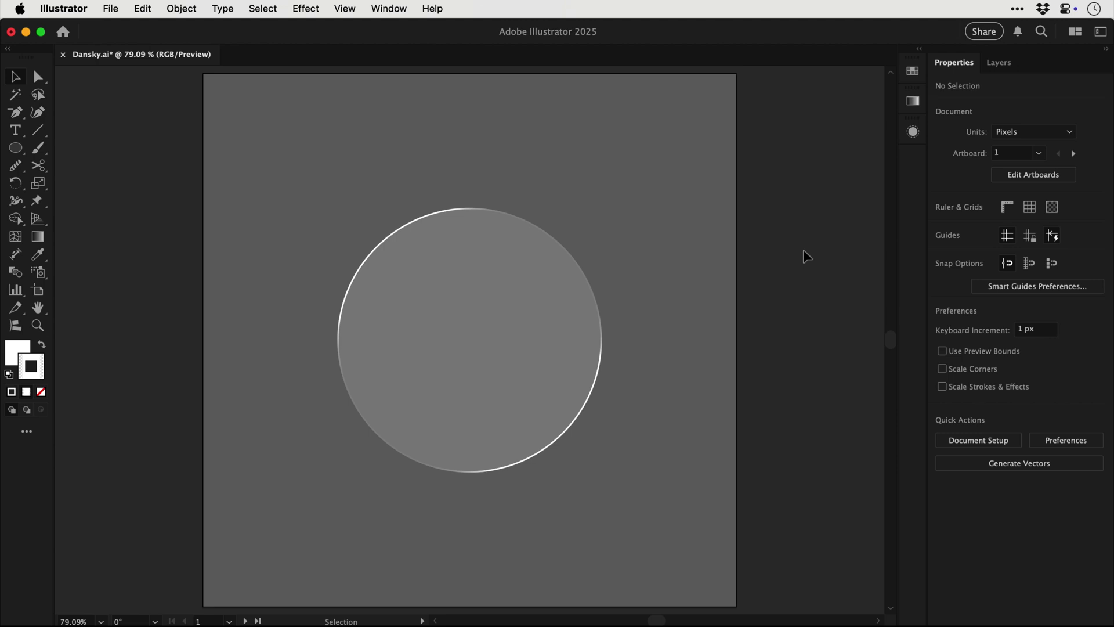
Drag the selected glass circle into the Graphic Styles panel to store its look as a style.
click(478, 253)
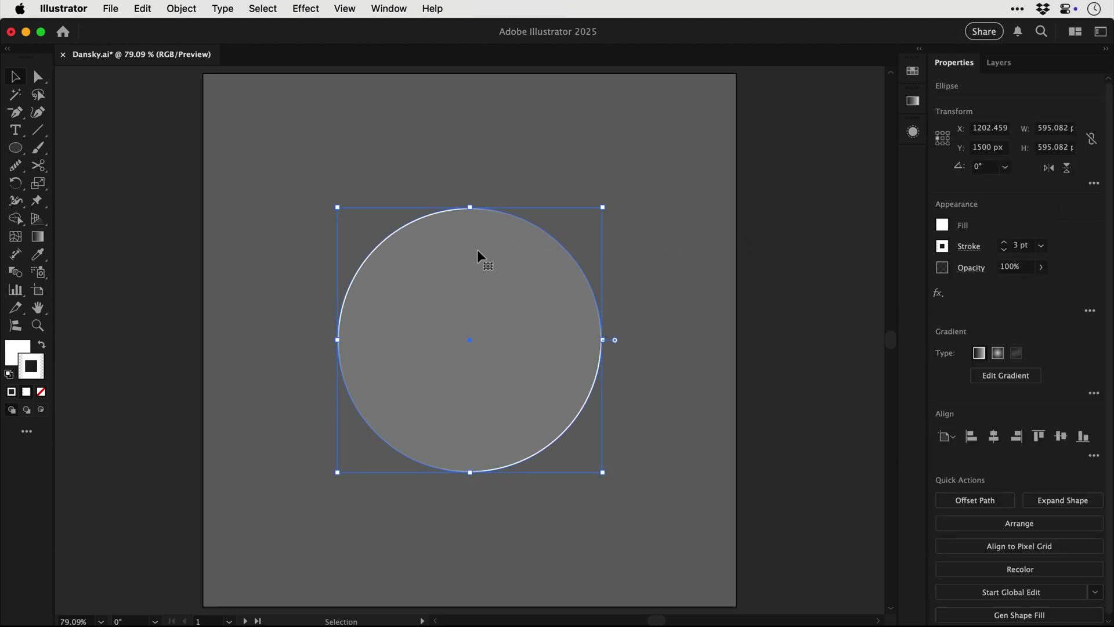
click(389, 9)
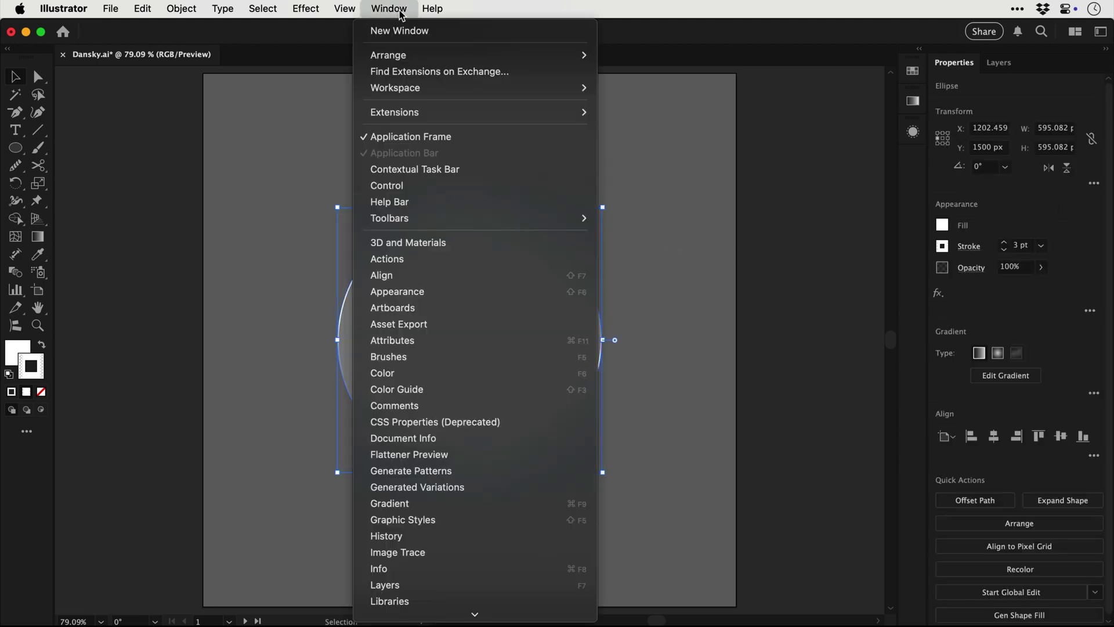
click(392, 519)
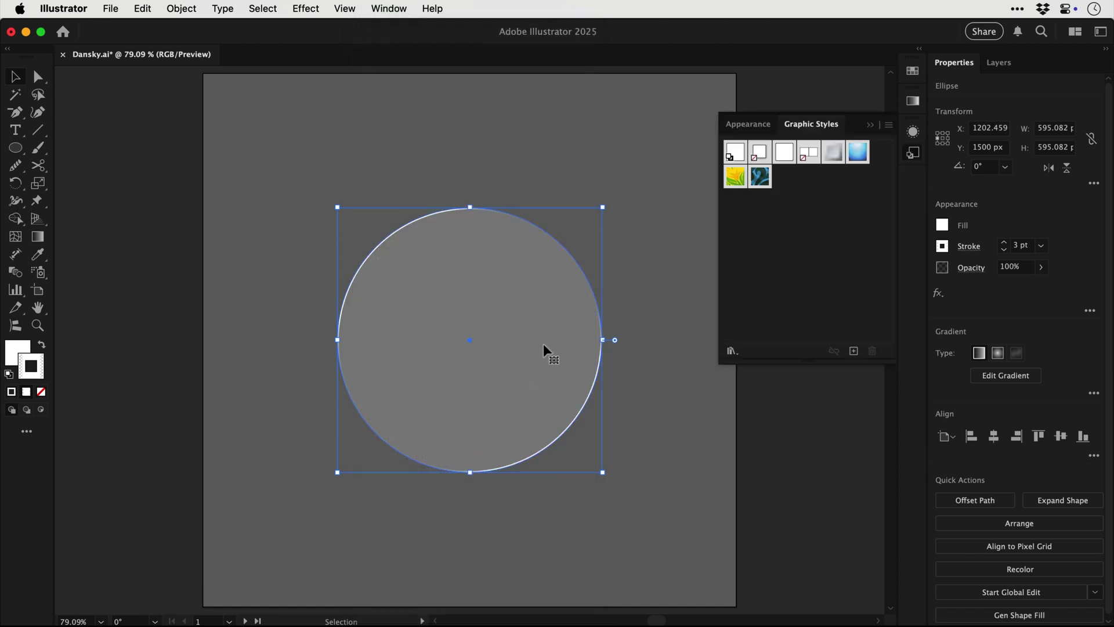
drag(544, 343, 799, 234)
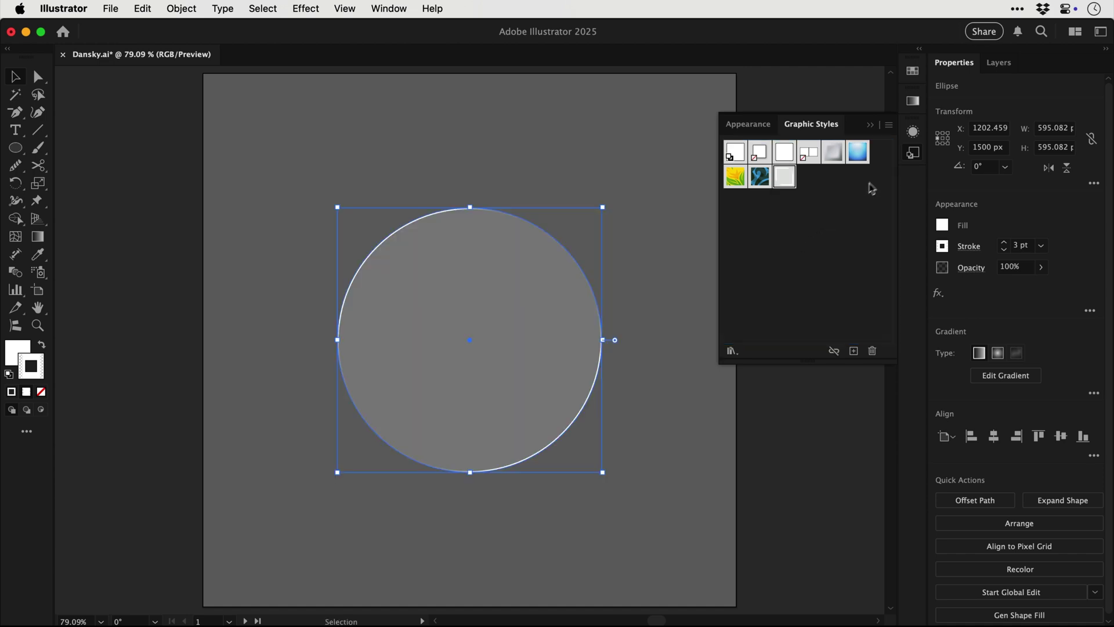
click(912, 153)
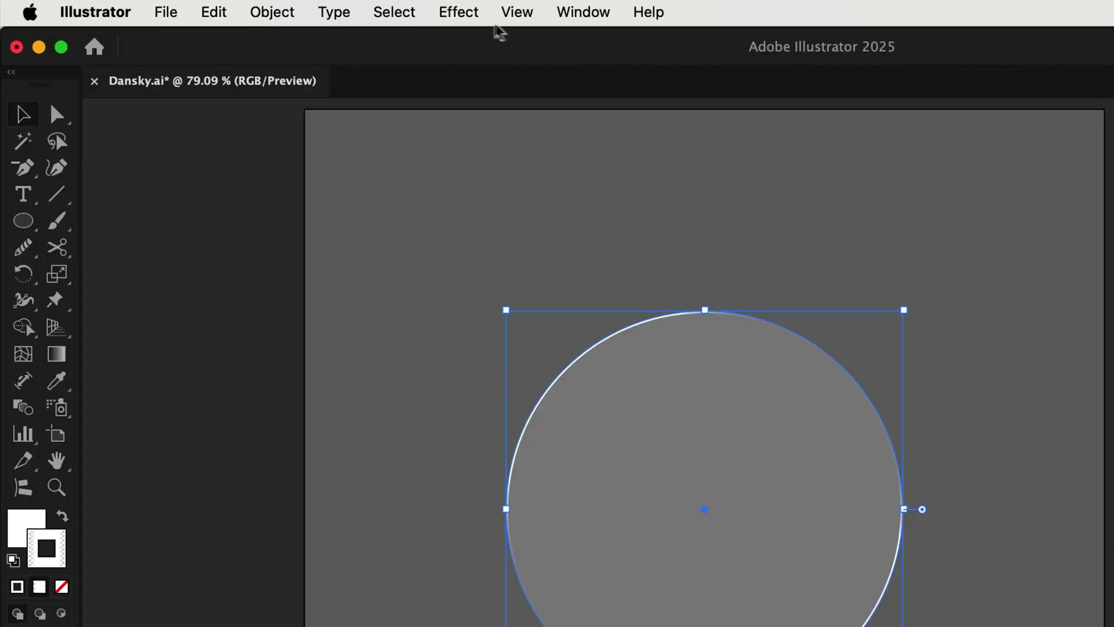
click(306, 9)
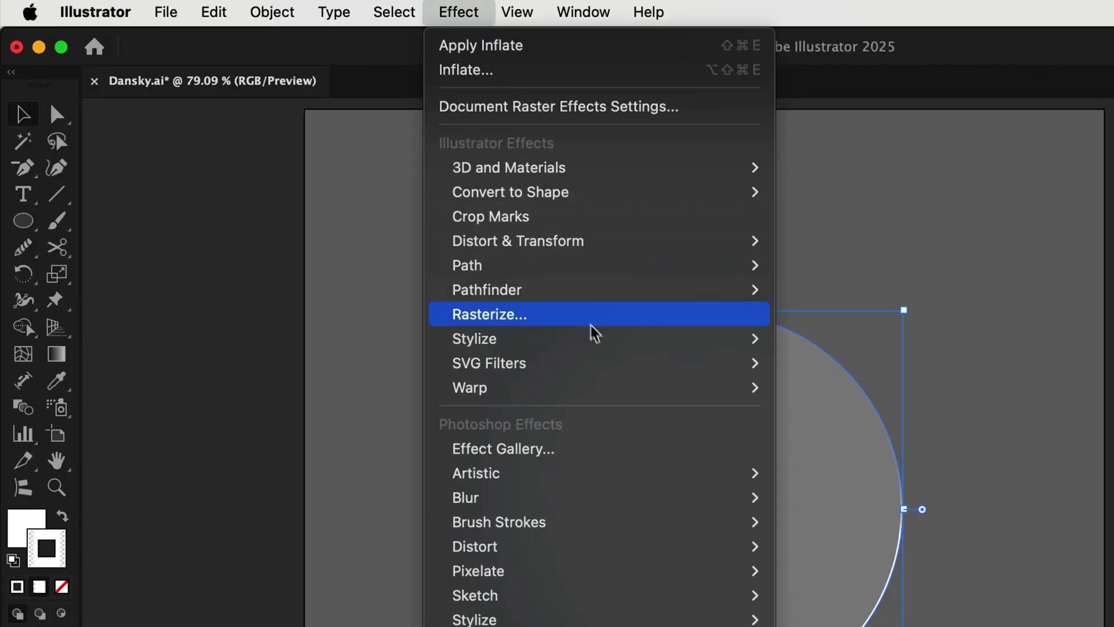
mouse_move(622, 396)
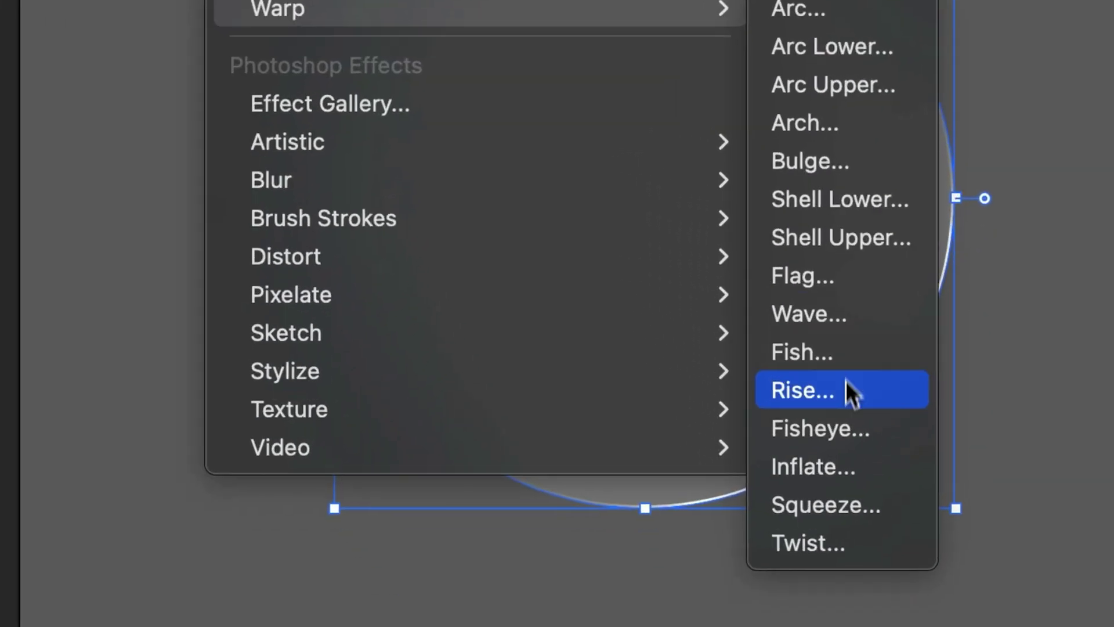
click(845, 467)
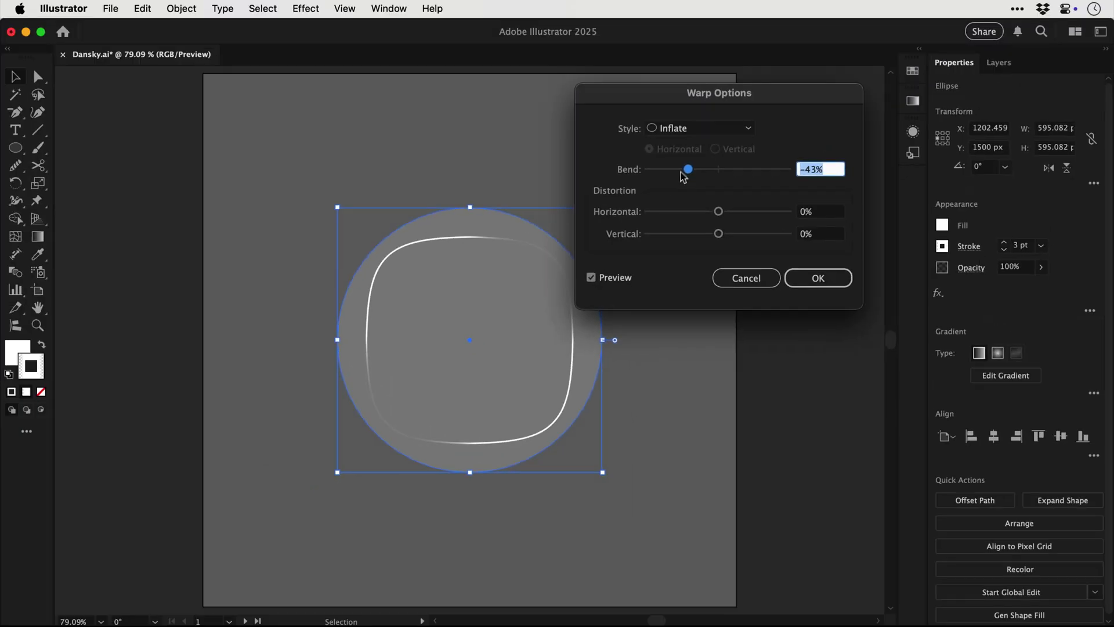
drag(792, 72, 855, 76)
drag(732, 172, 698, 173)
key(Return)
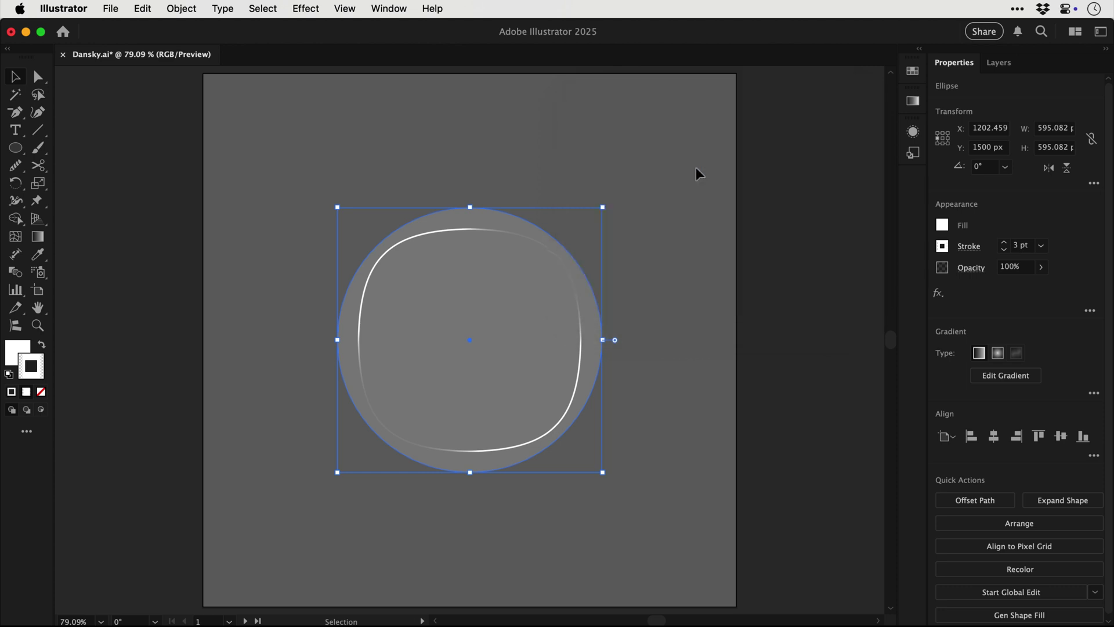
click(913, 133)
click(913, 133)
click(677, 277)
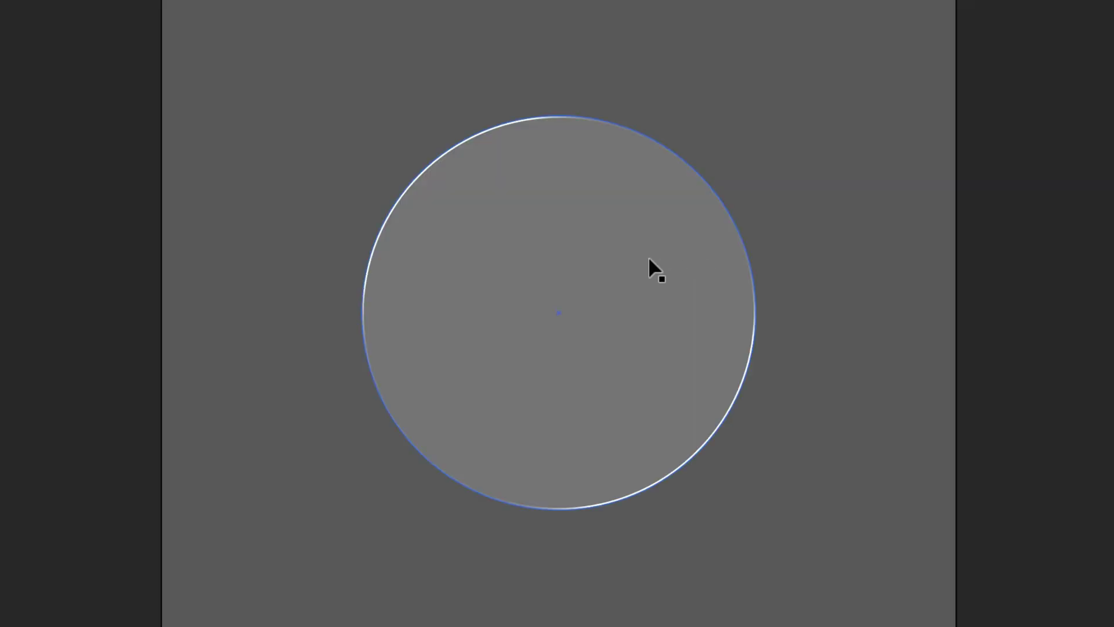
click(649, 256)
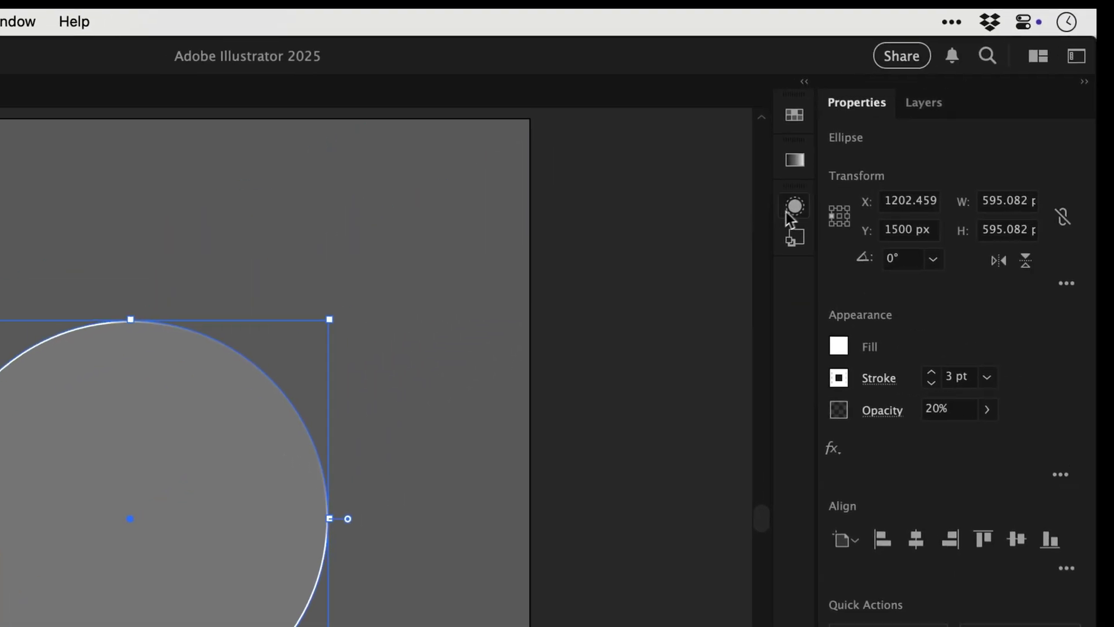
Reapply the Inflate warp to the whole circle path and go to artboard 2 with the blue image.
click(796, 208)
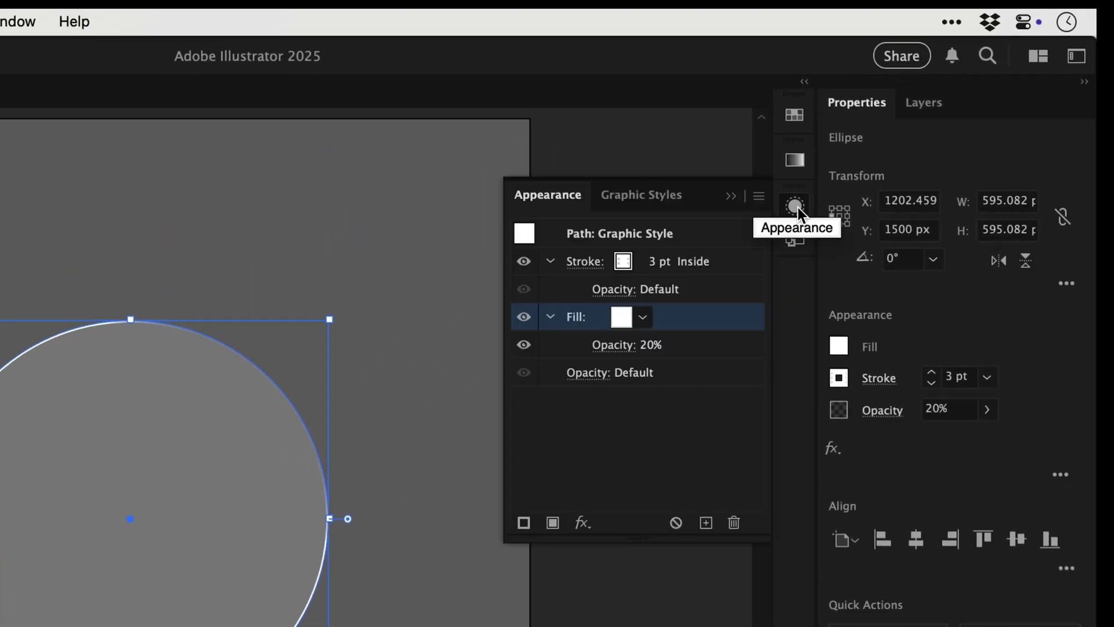
click(727, 238)
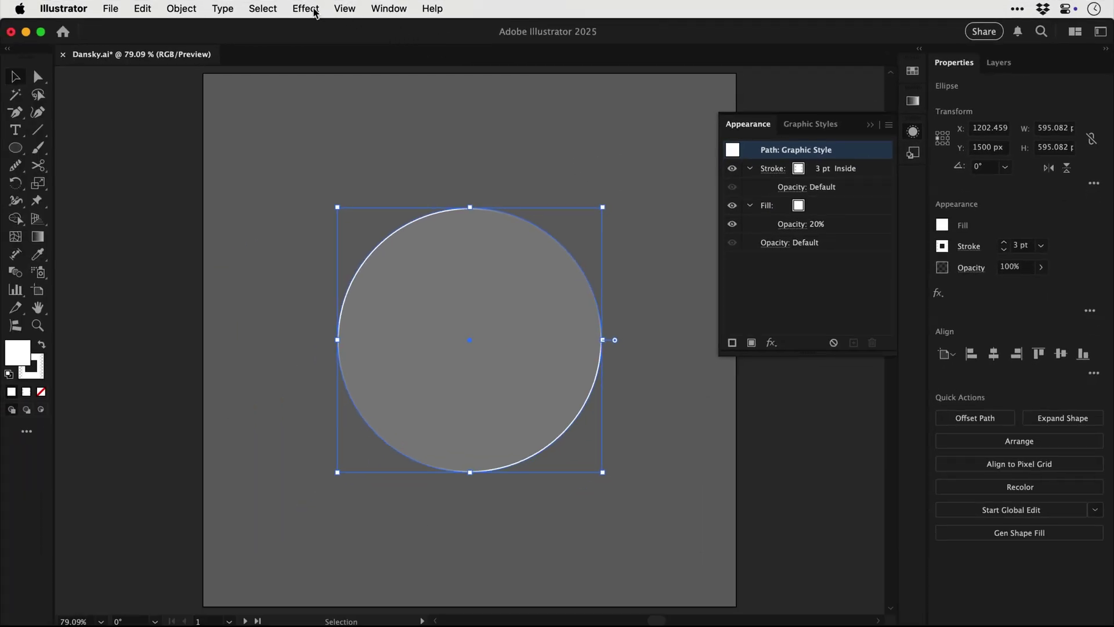
click(315, 13)
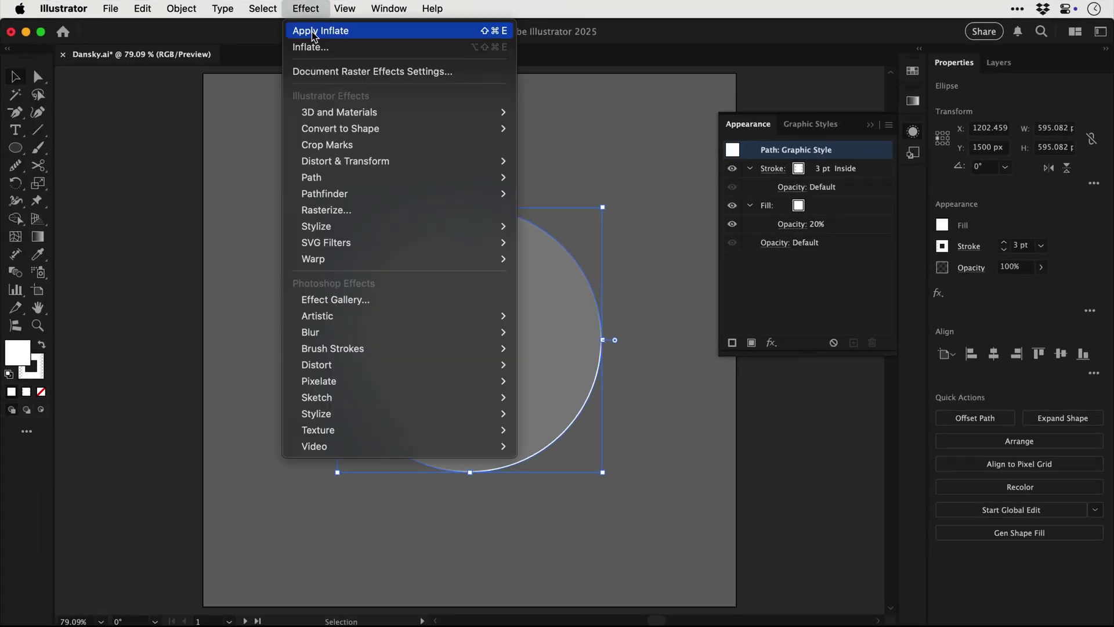
click(313, 28)
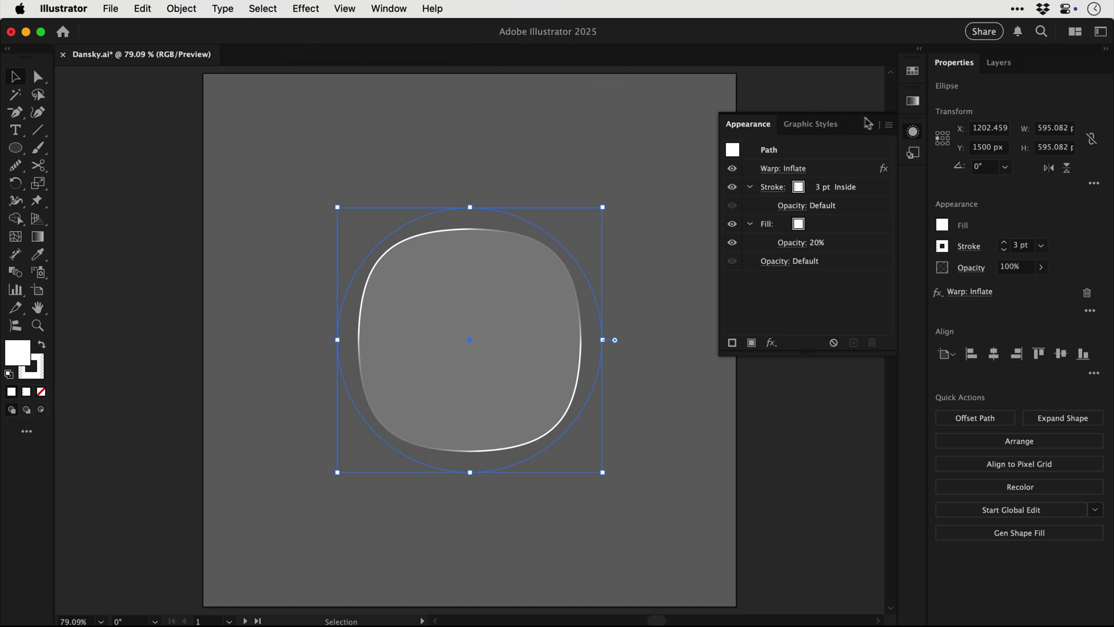
click(913, 135)
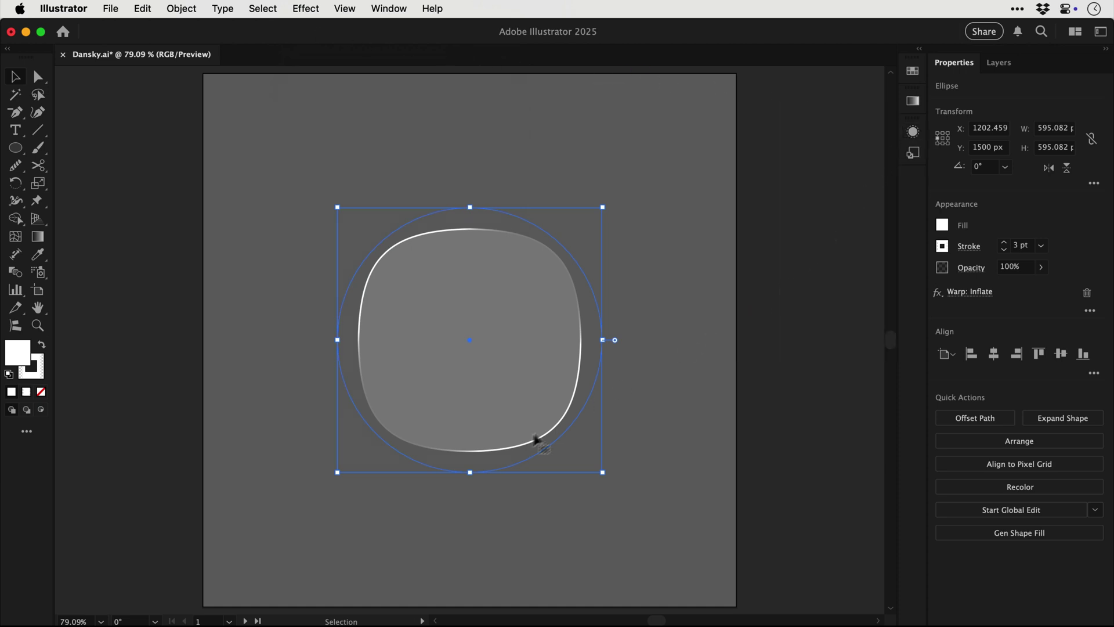
click(245, 620)
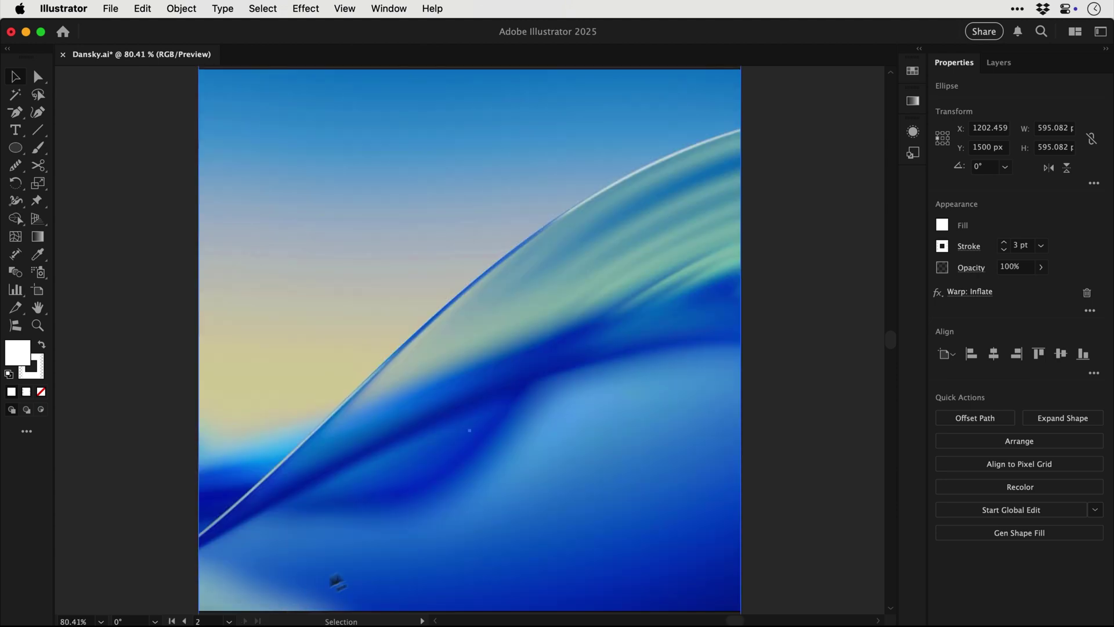
Zoom out, select the squircle plus blue background, and duplicate both to the right.
click(811, 345)
key(super+minus)
key(super+minus)
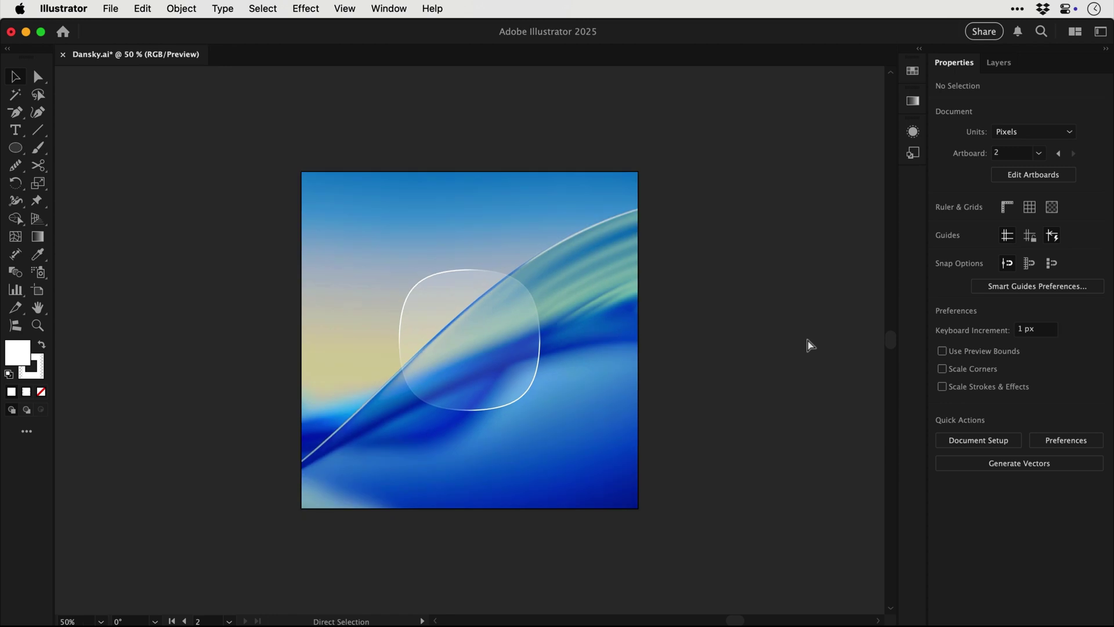
key(super+minus)
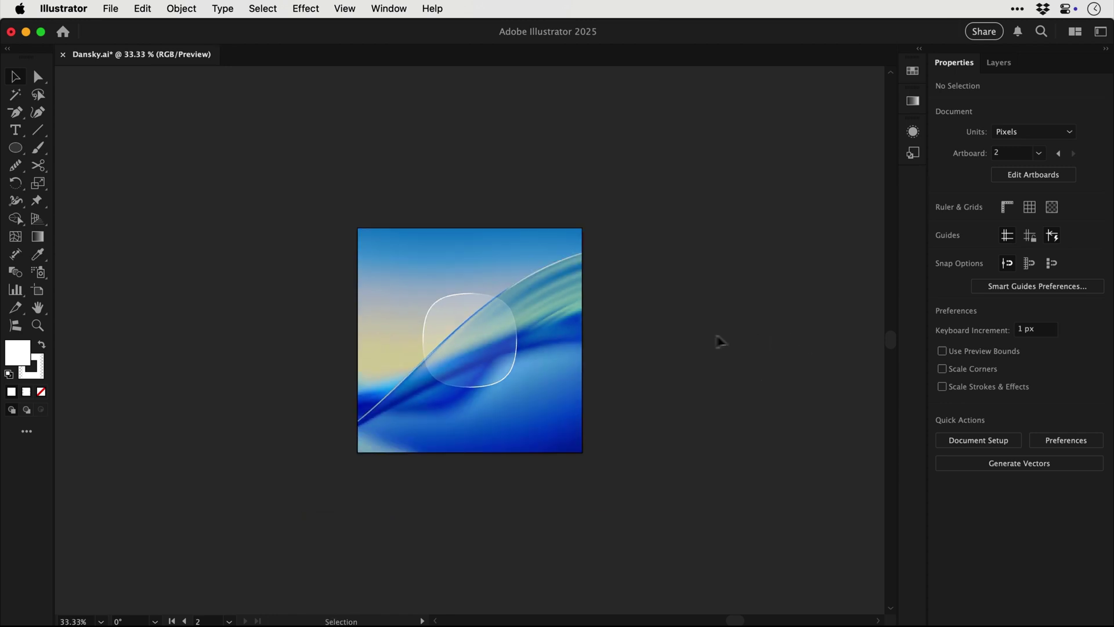
click(506, 330)
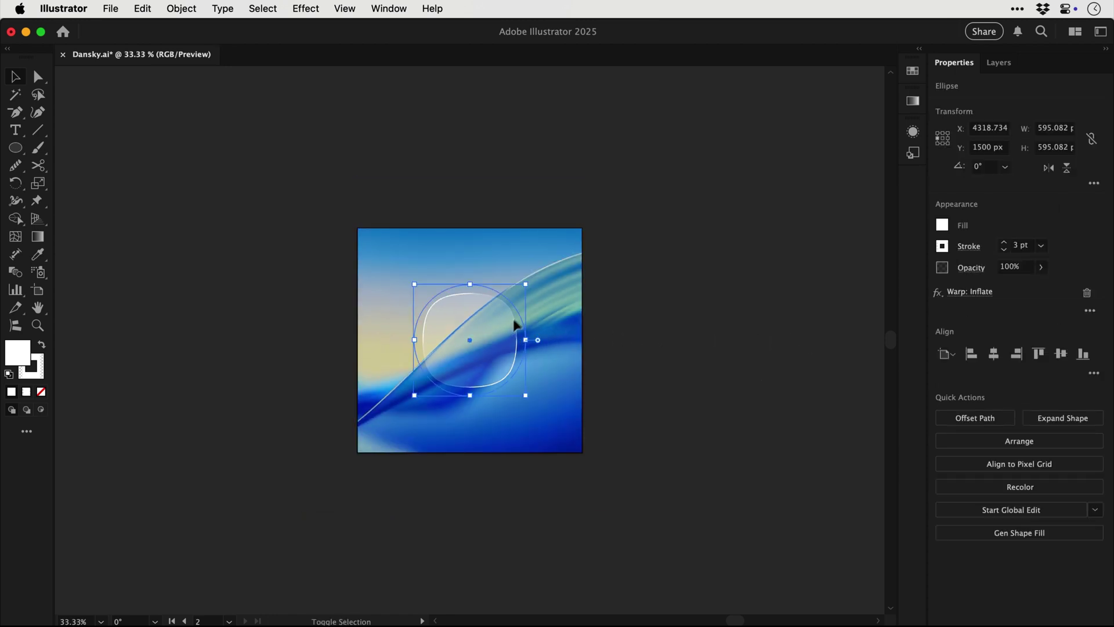
shift+click(559, 280)
key(a)
key(shift+Right)
key(shift+Right)
key(shift+Right)
key(shift+Right)
key(shift+Right)
key(shift+Right)
key(shift+Right)
key(shift+Right)
key(shift+Right)
key(shift+Right)
key(shift+Right)
key(shift+Right)
key(shift+Right)
key(shift+Right)
key(shift+Right)
key(shift+Right)
key(shift+Right)
key(shift+Right)
key(shift+Right)
key(shift+Right)
key(shift+Right)
key(shift+Right)
key(shift+Right)
key(shift+Right)
key(shift+Right)
key(shift+Right)
key(shift+Right)
key(shift+Right)
key(shift+Right)
key(shift+Right)
key(shift+Right)
key(shift+Right)
key(shift+Right)
key(shift+Right)
key(shift+Right)
key(shift+Right)
key(shift+Right)
key(shift+Right)
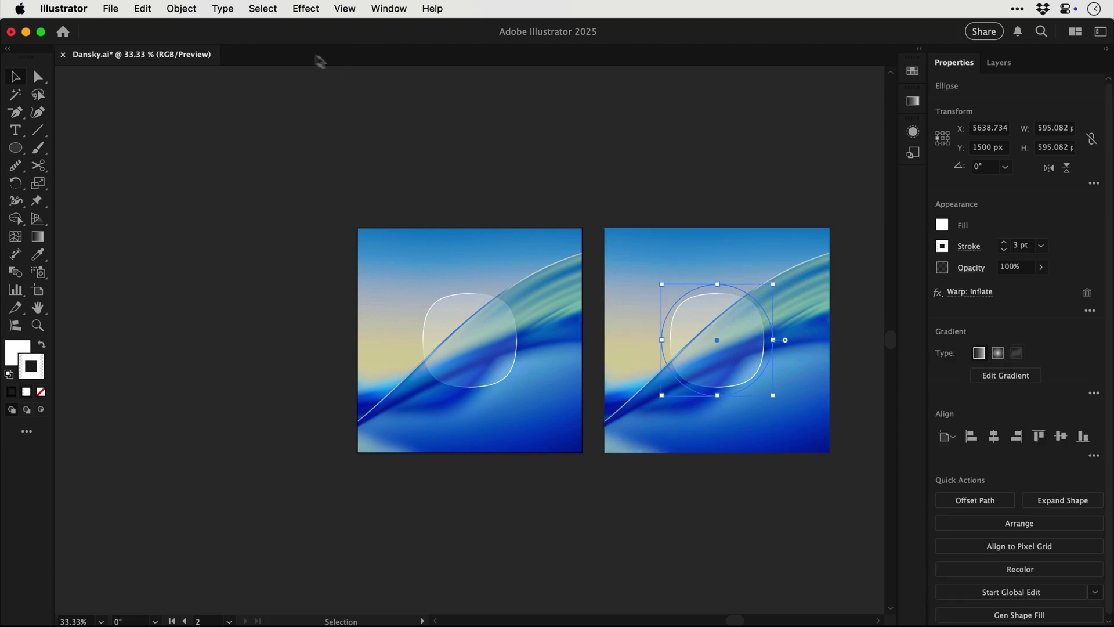
Expand the squircle's warp into paths and fill it with magenta fc06ce.
click(187, 12)
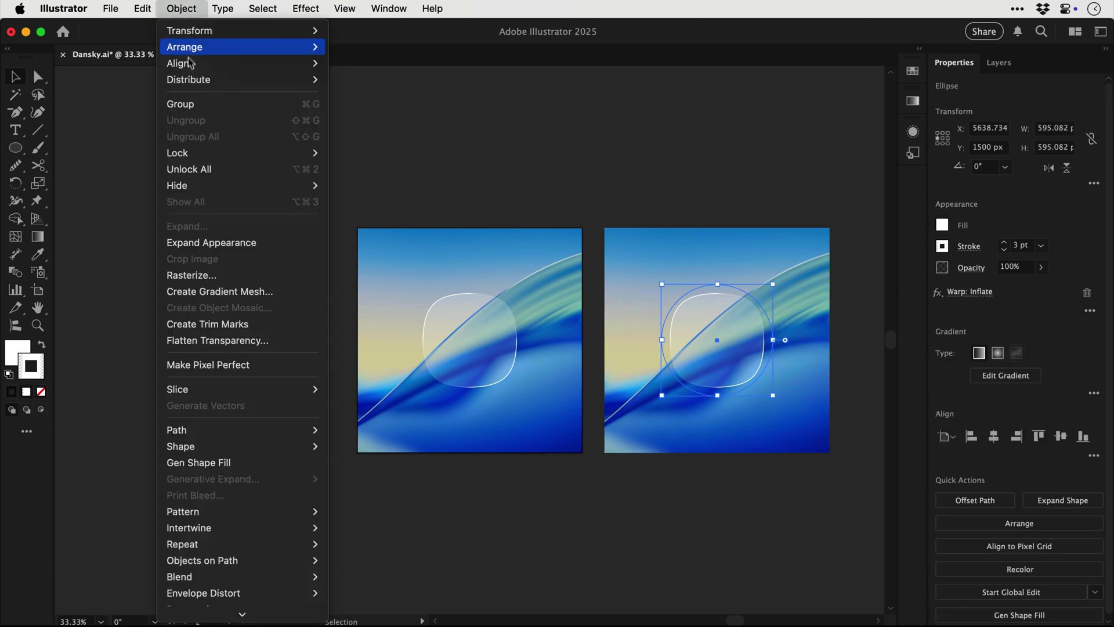
click(189, 249)
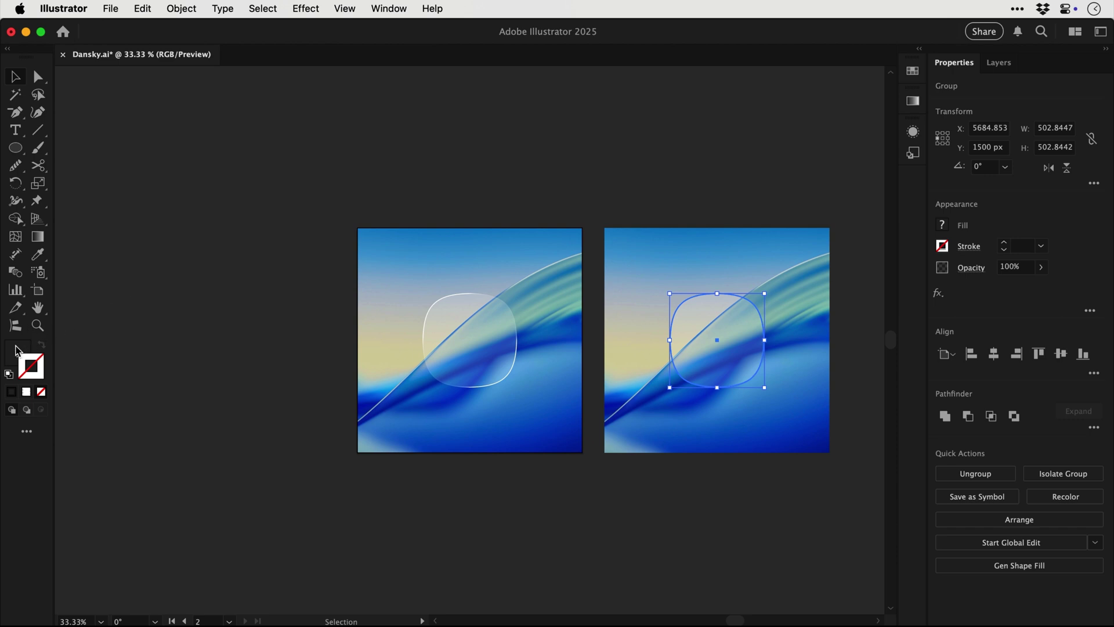
double_click(17, 351)
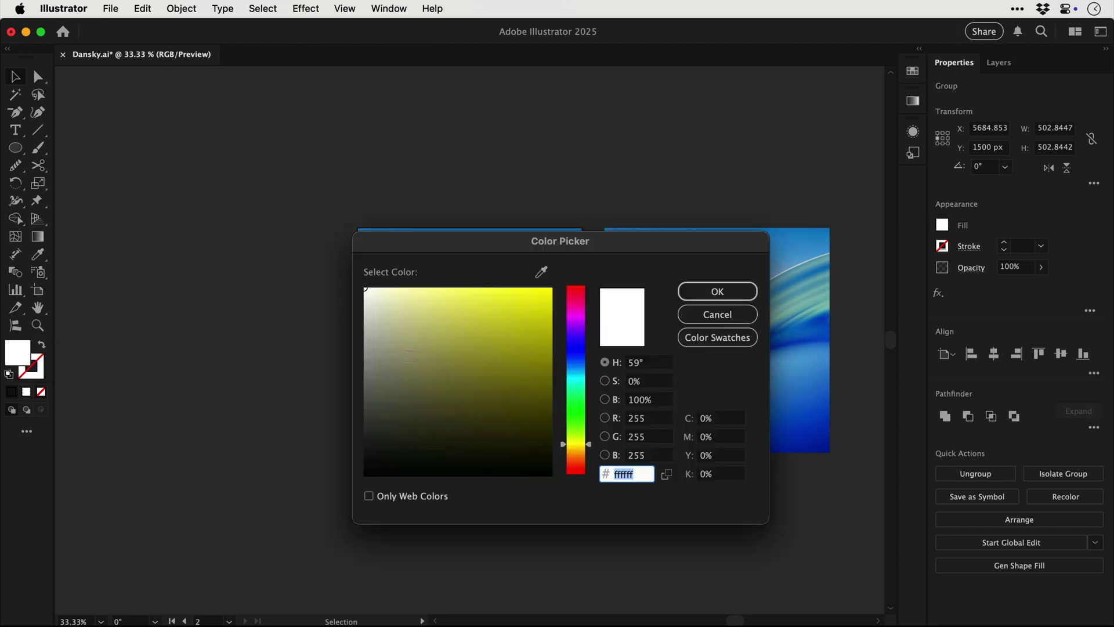
drag(505, 333, 548, 289)
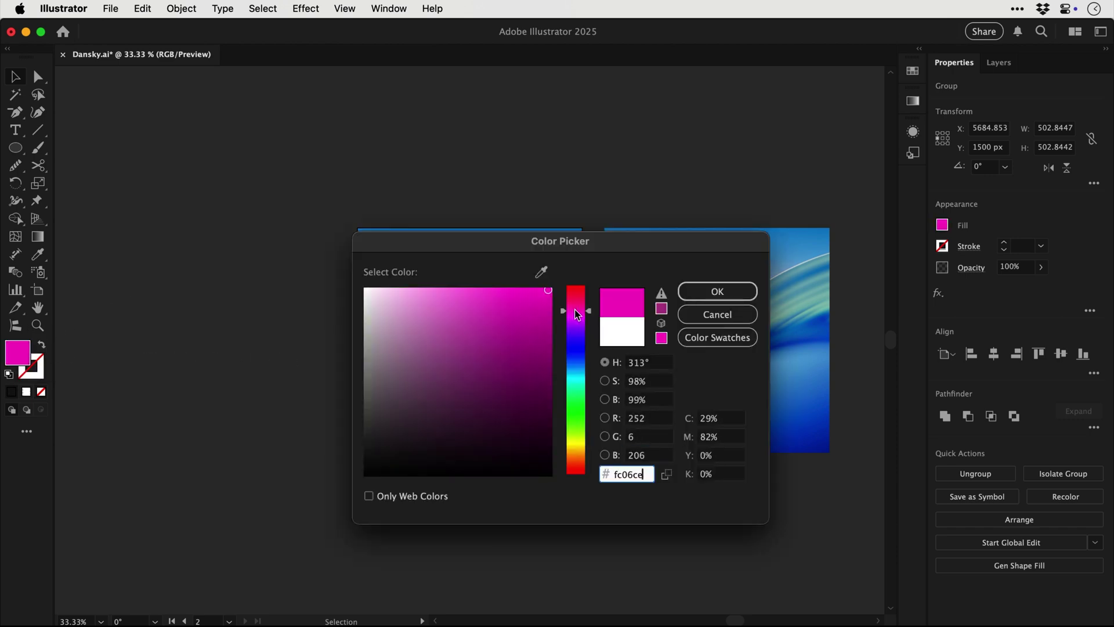
key(Return)
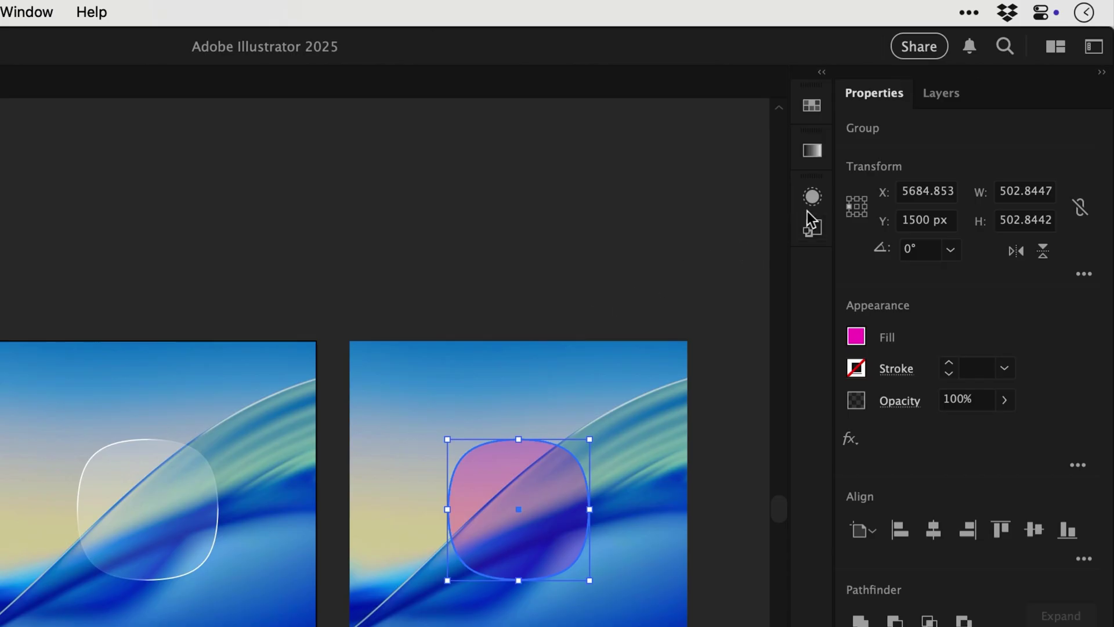
Set the squircle's overall opacity to 100% and exit isolation mode.
click(812, 197)
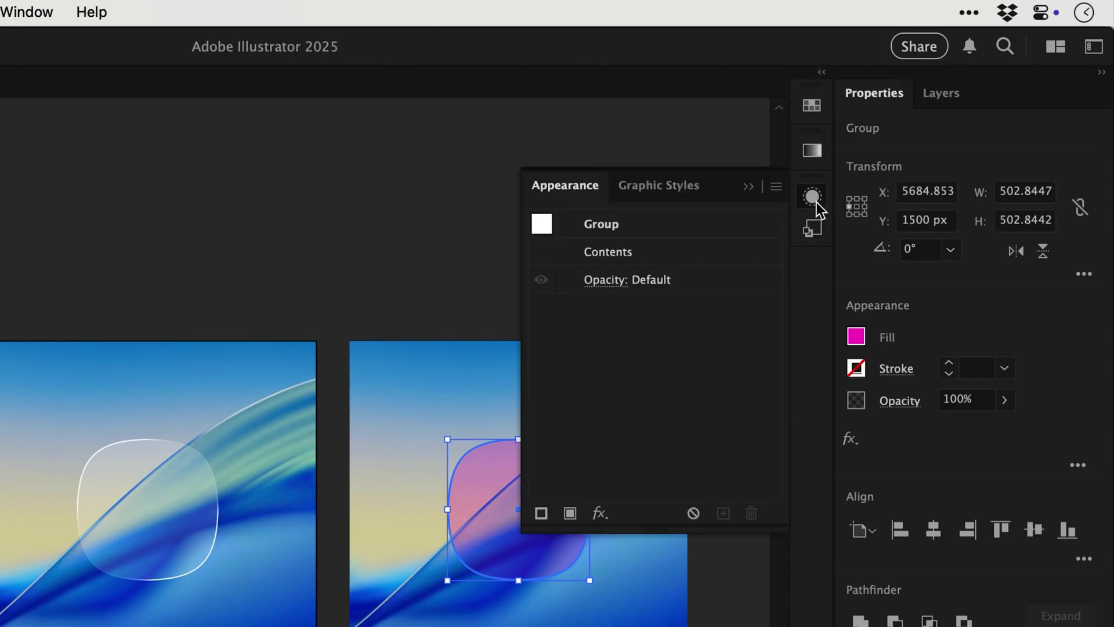
click(492, 463)
click(492, 463)
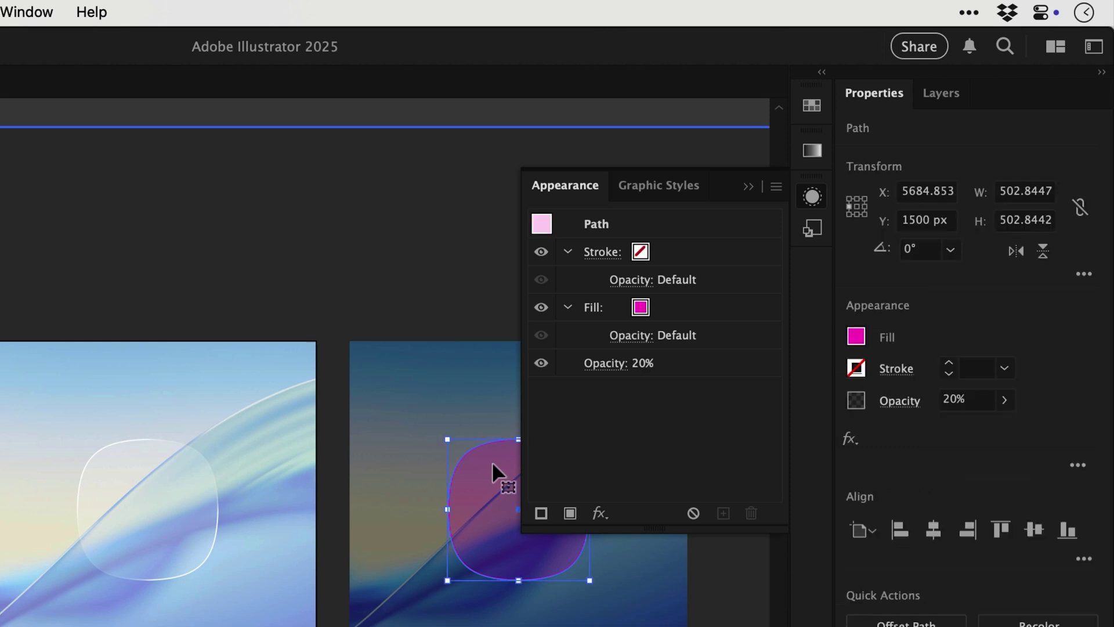
click(606, 363)
text(100)
key(Return)
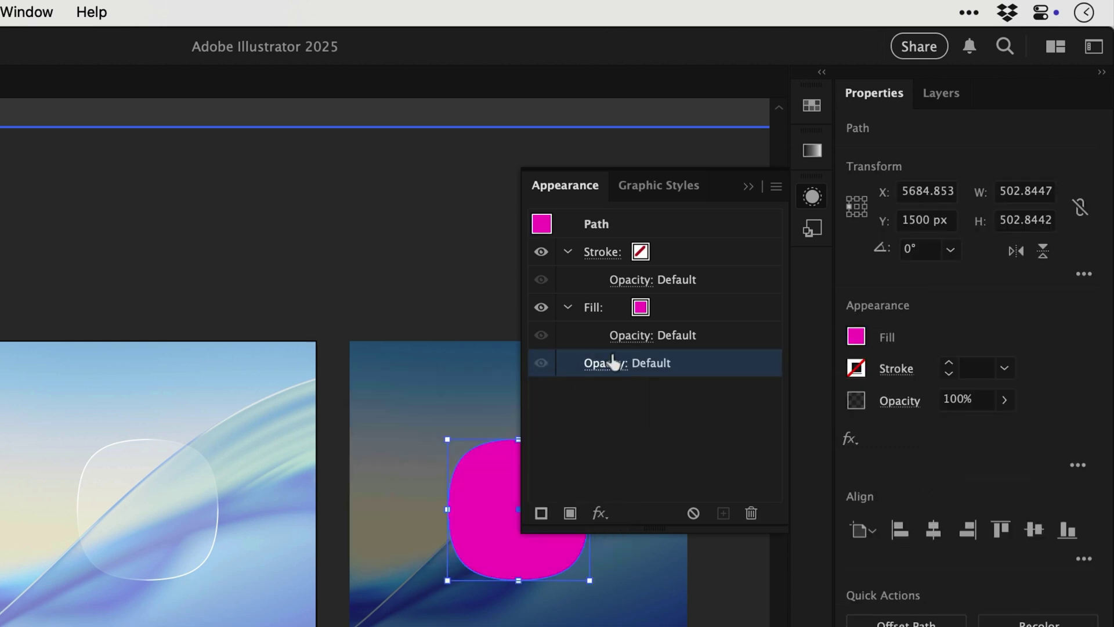
click(812, 196)
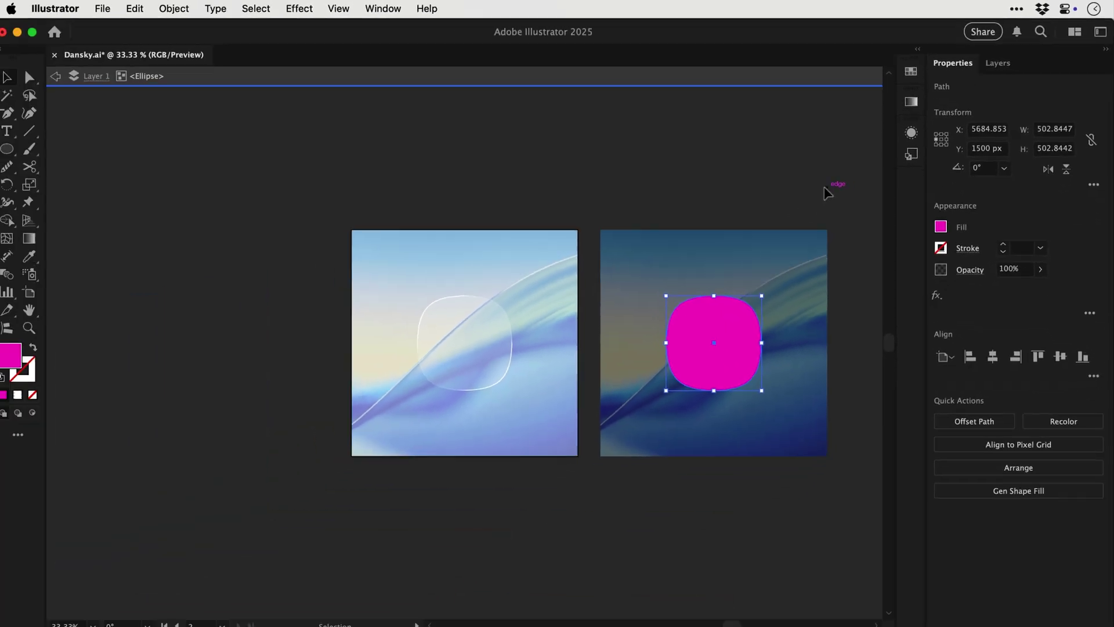
double_click(826, 186)
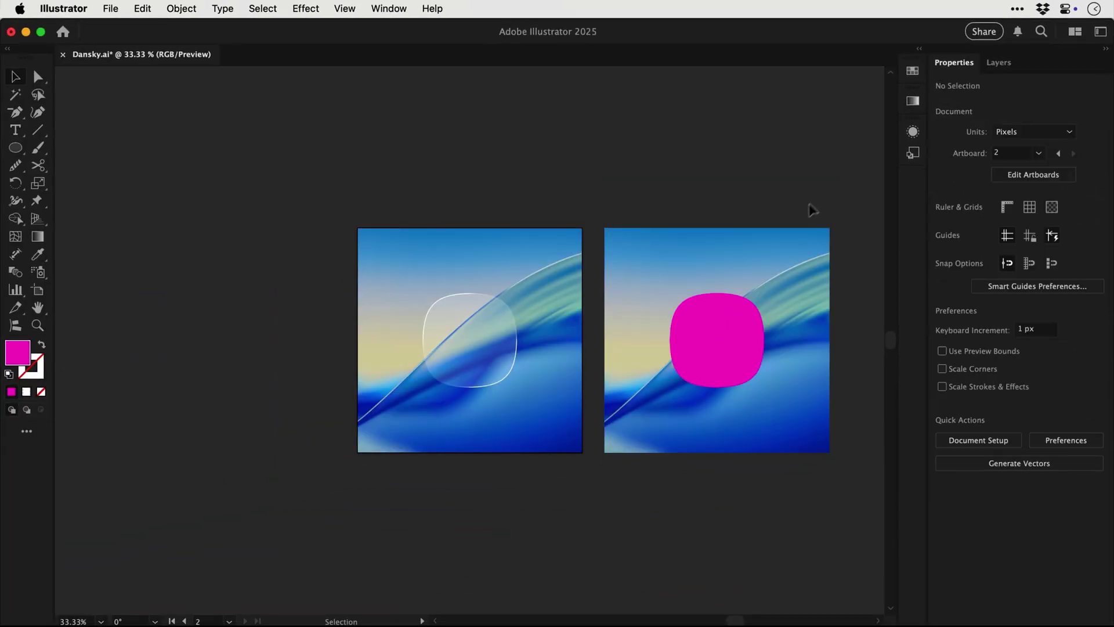
Apply a Gaussian Blur of about 21.7 px to the duplicate background image.
click(760, 257)
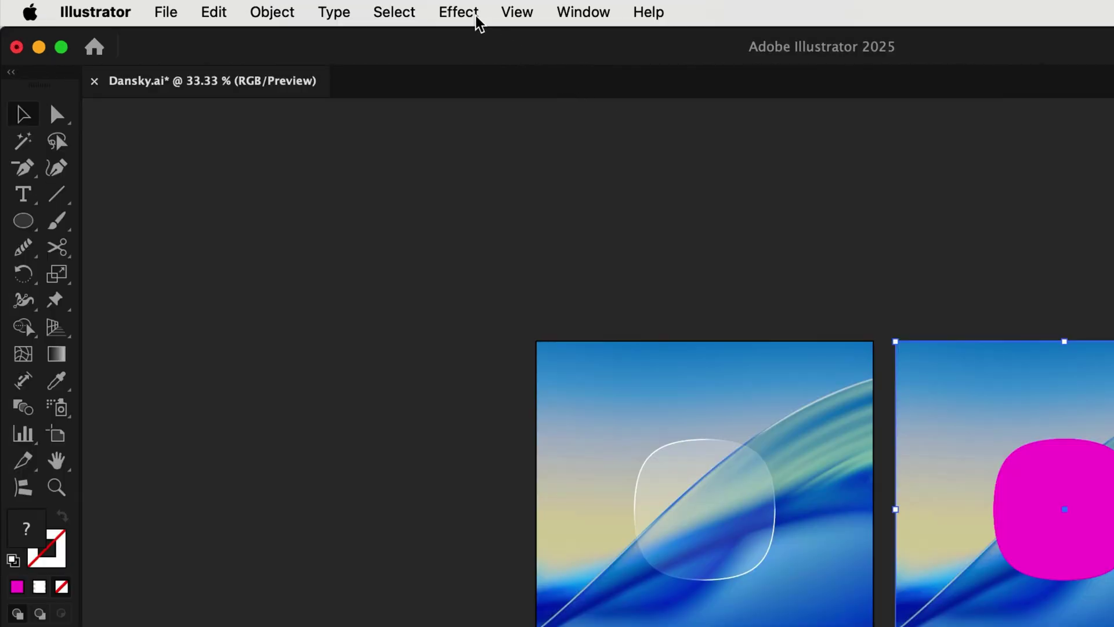
click(316, 10)
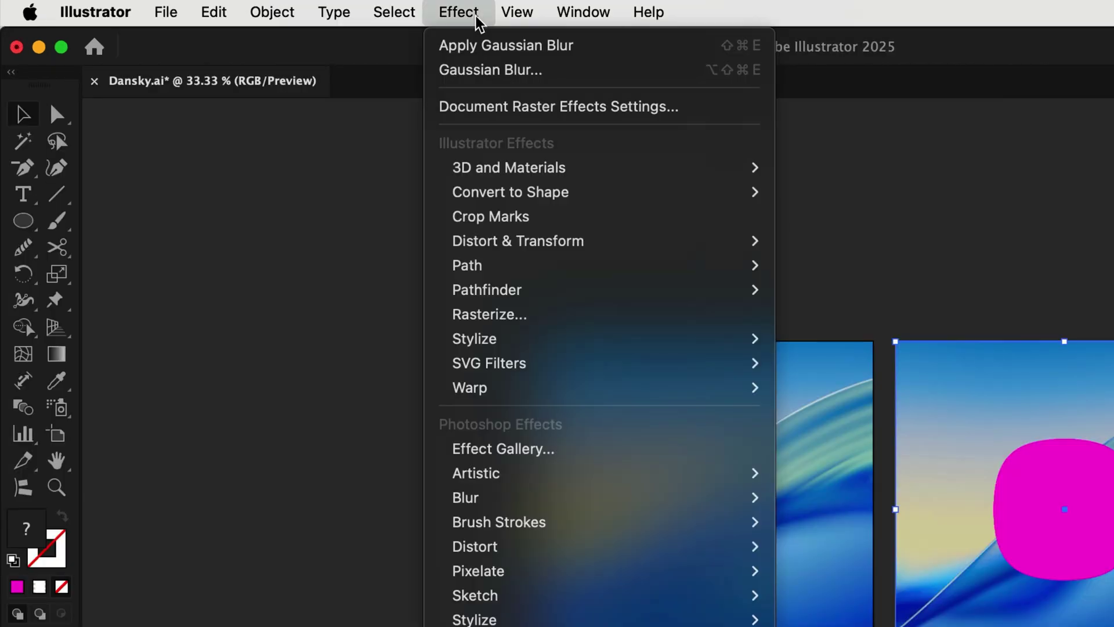
mouse_move(677, 502)
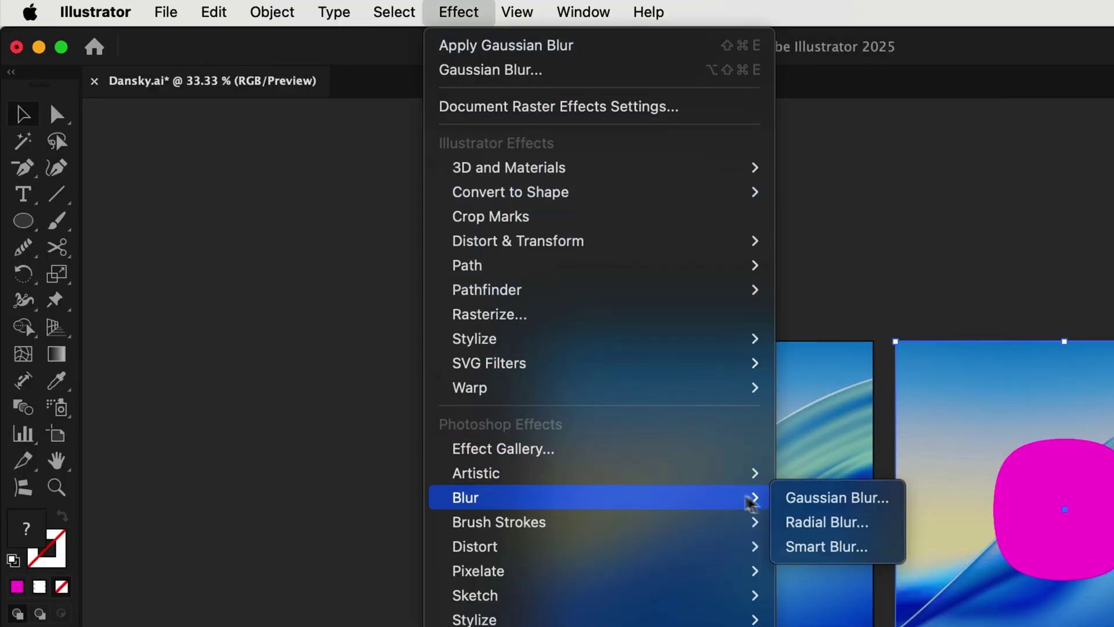
click(791, 498)
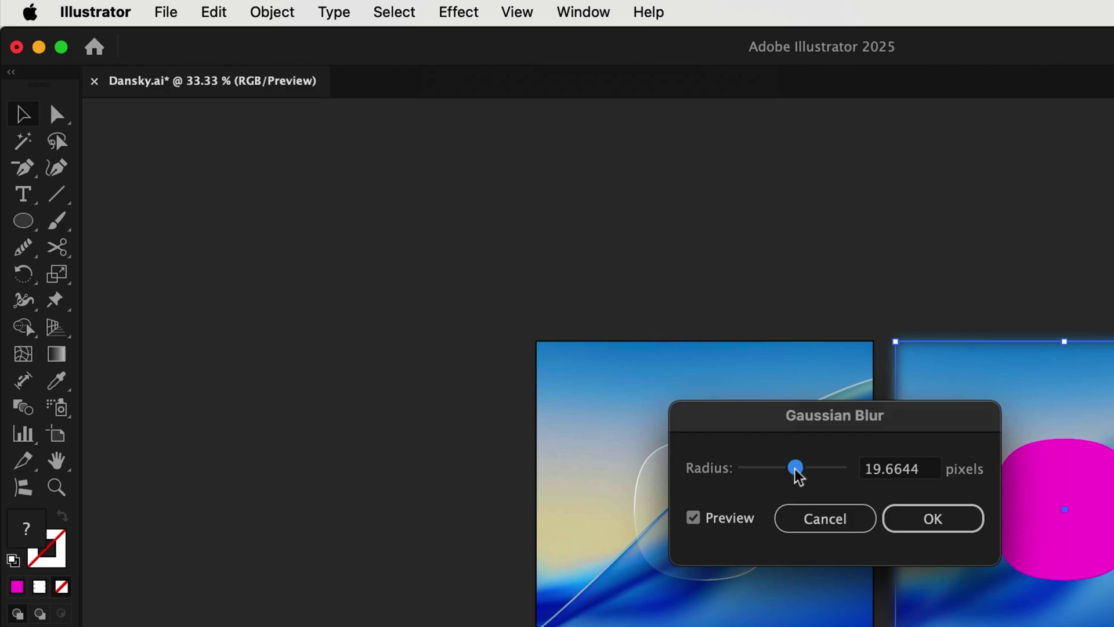
drag(796, 467, 790, 469)
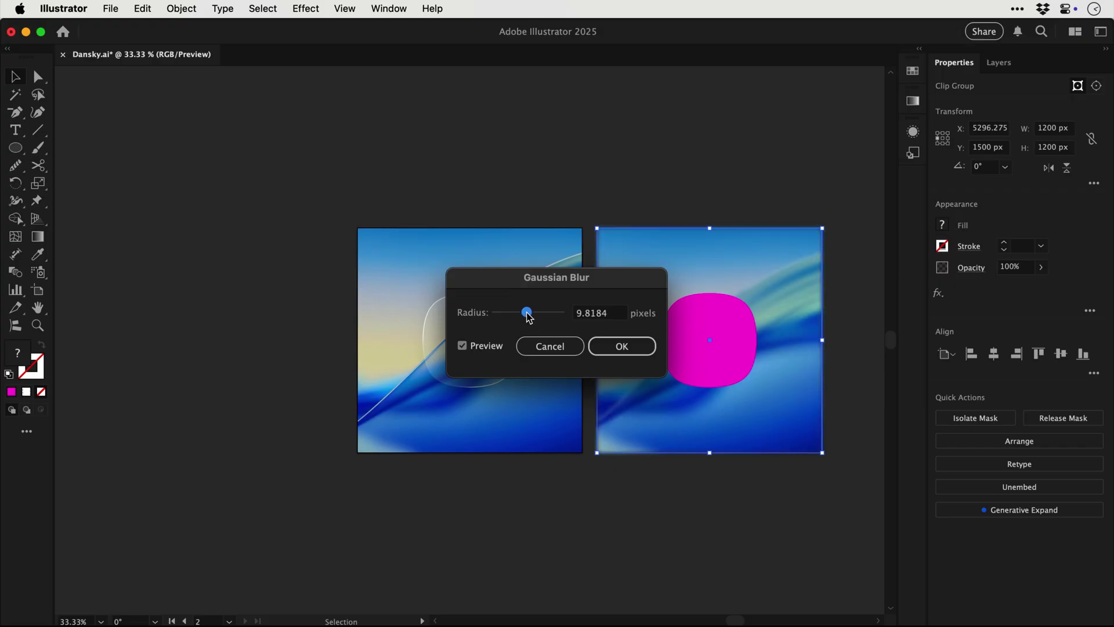
drag(529, 317, 533, 317)
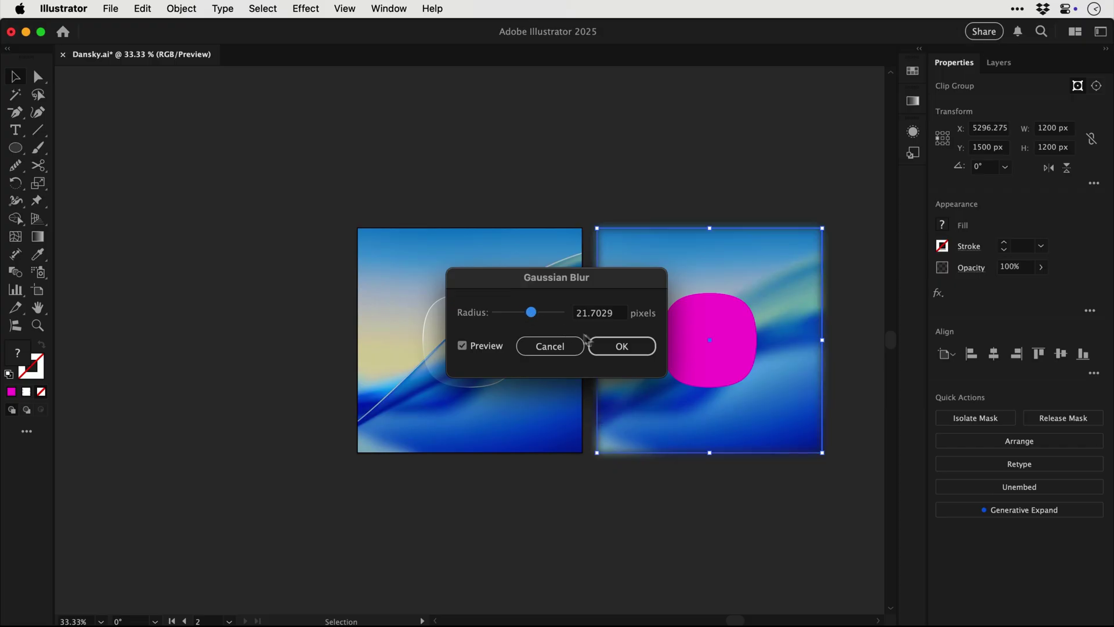
click(613, 347)
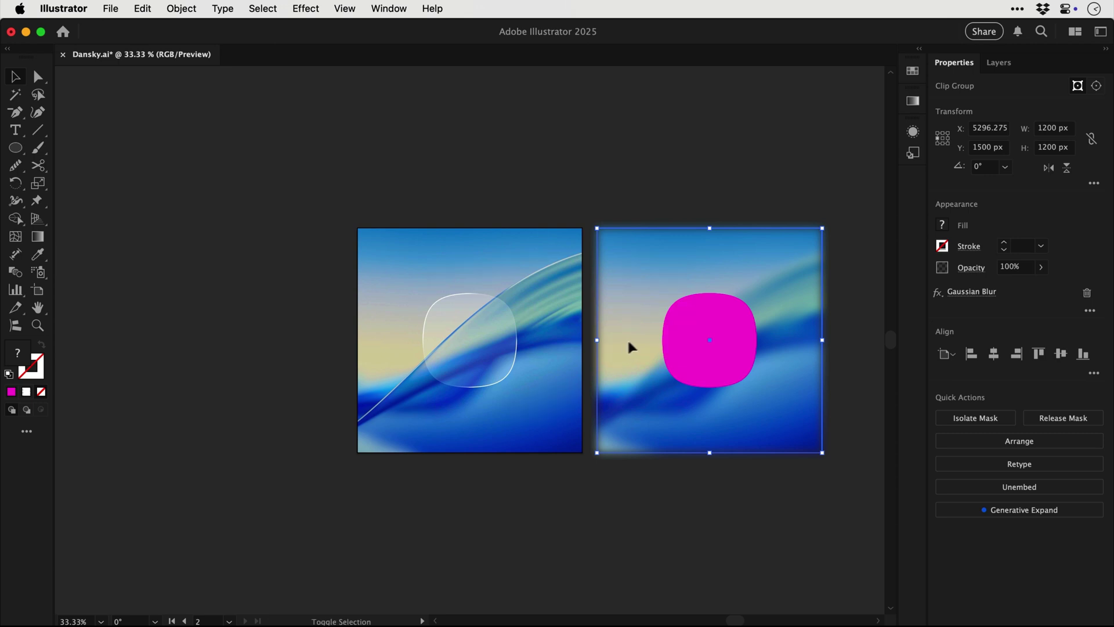
Clip the blurred image to the magenta squircle with a clipping mask.
shift+click(685, 340)
right_click(686, 340)
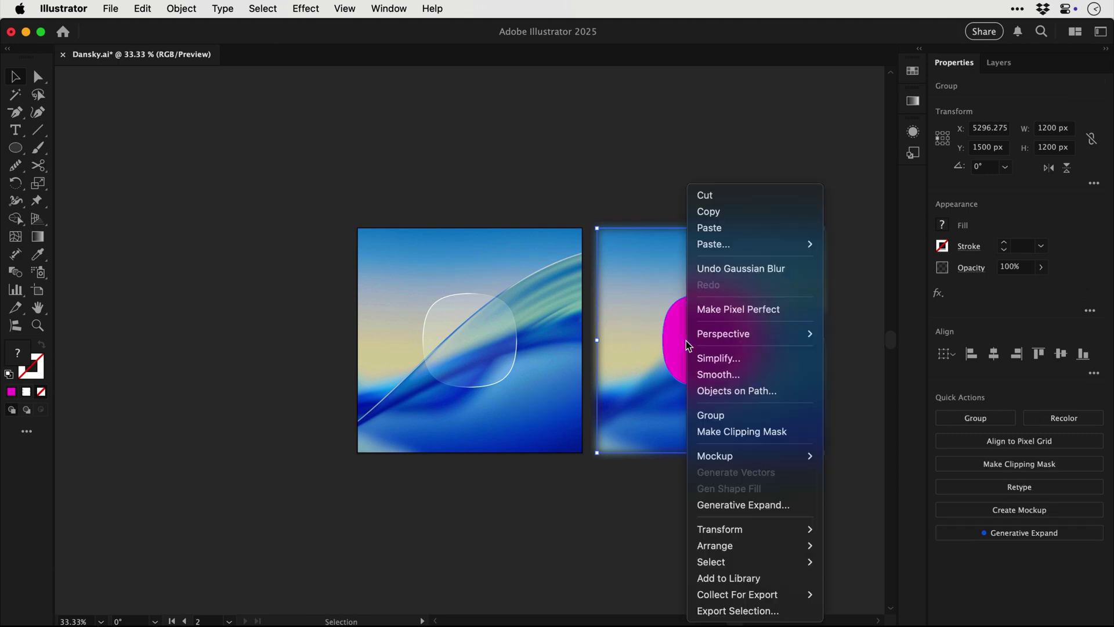
click(756, 432)
Nudge the blurred squircle clip group left onto the glass squircle, then fit the artboard in view.
click(757, 435)
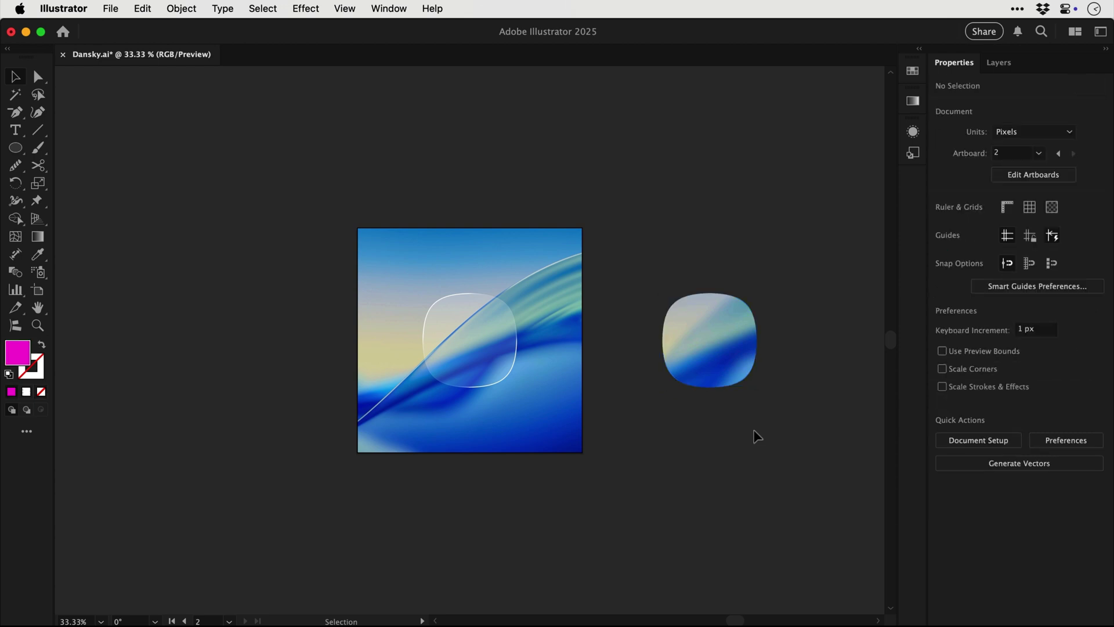
click(718, 362)
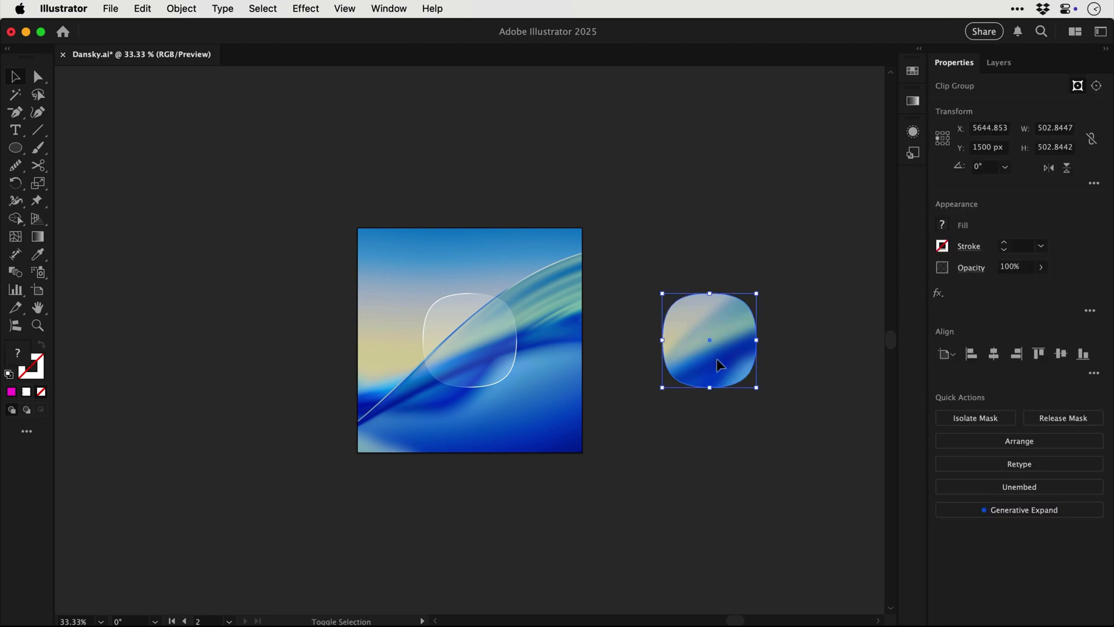
key(shift+Left)
key(shift+Left)
key(shift+Left)
key(shift+Left)
key(shift+Left)
key(shift+Left)
key(shift+Left)
key(shift+Left)
key(shift+Left)
key(shift+Left)
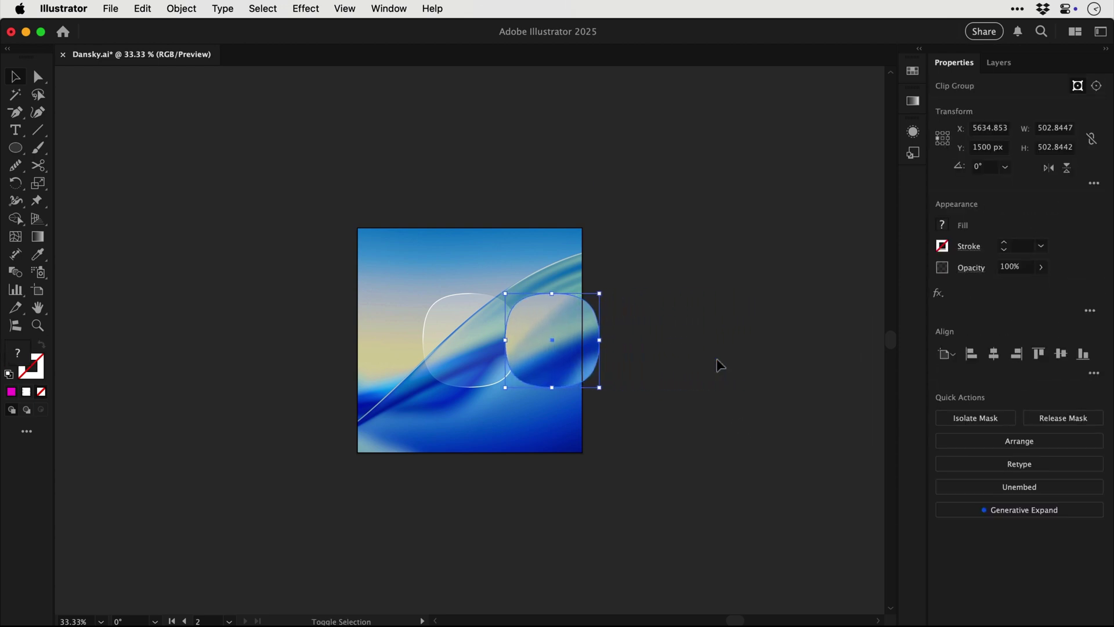
key(shift+Left)
key(shift+Left)
key(shift+Left)
key(shift+Left)
key(shift+Left)
key(shift+Left)
key(shift+Left)
key(shift+Left)
key(shift+Left)
key(shift+Left)
key(shift+Left)
key(shift+Left)
key(shift+Left)
key(shift+Left)
key(shift+Left)
key(shift+Left)
key(shift+Left)
key(shift+Left)
key(shift+Left)
key(super+0)
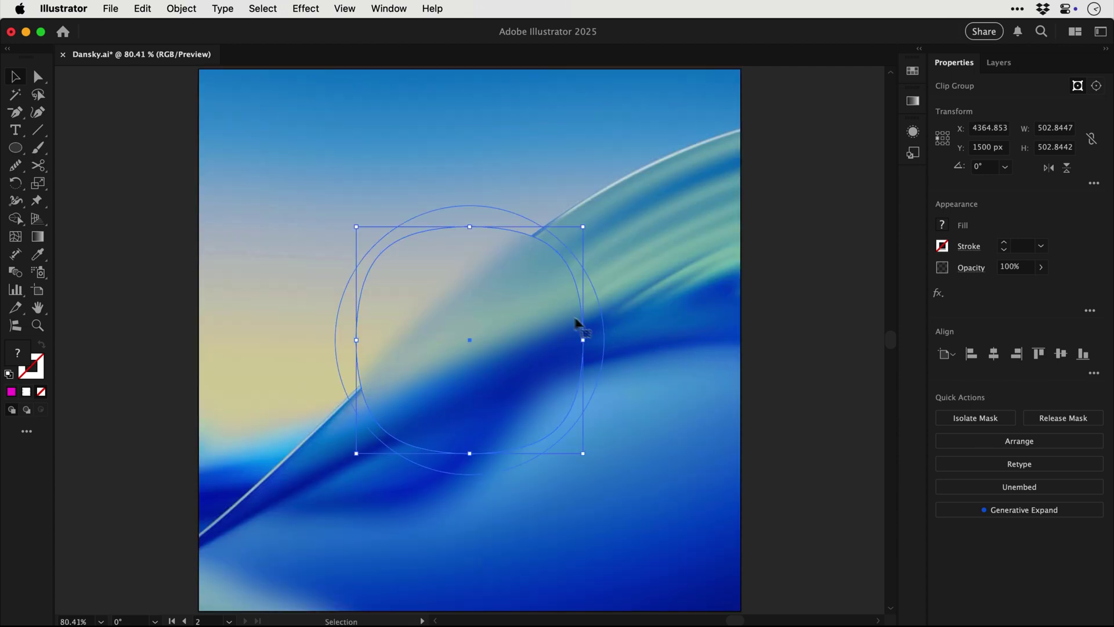
Send the blurred squircle backward so it sits behind the glass rim.
right_click(545, 312)
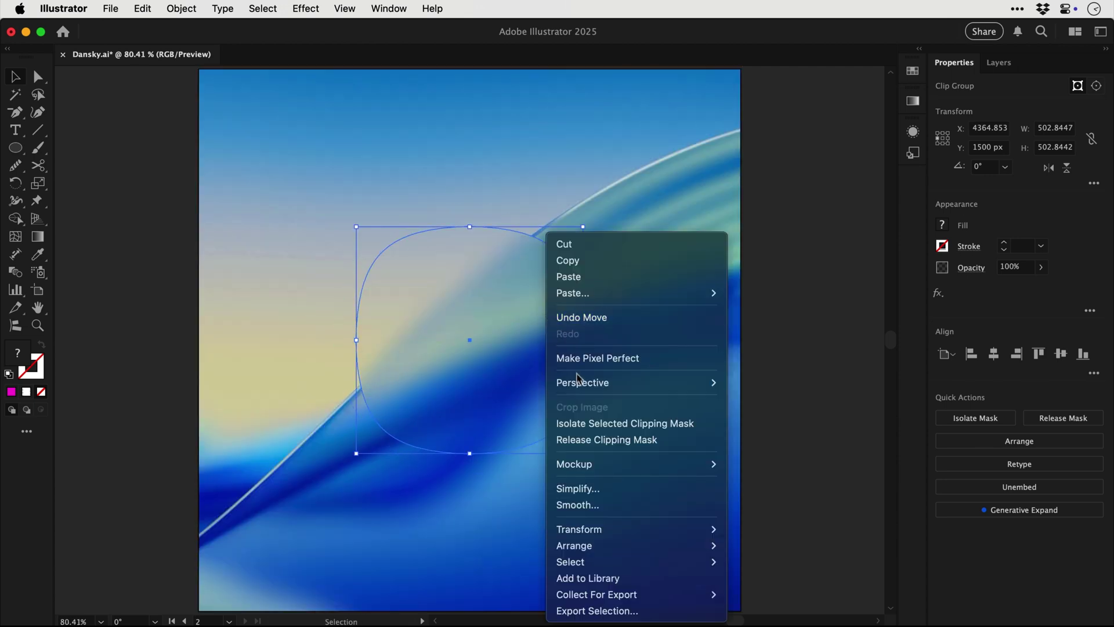
mouse_move(685, 551)
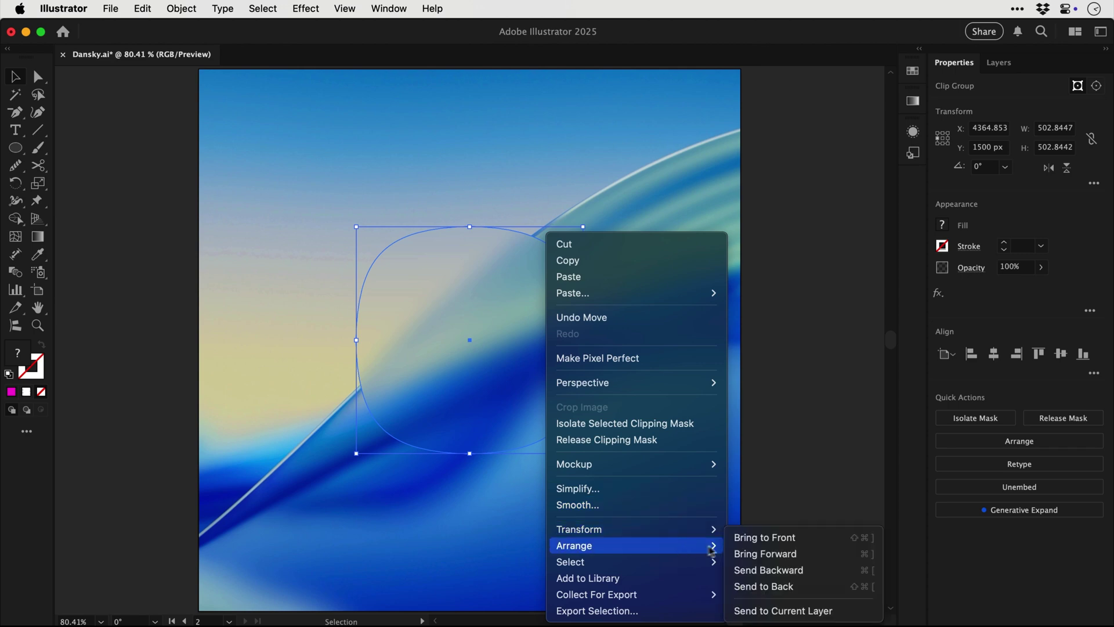
click(749, 576)
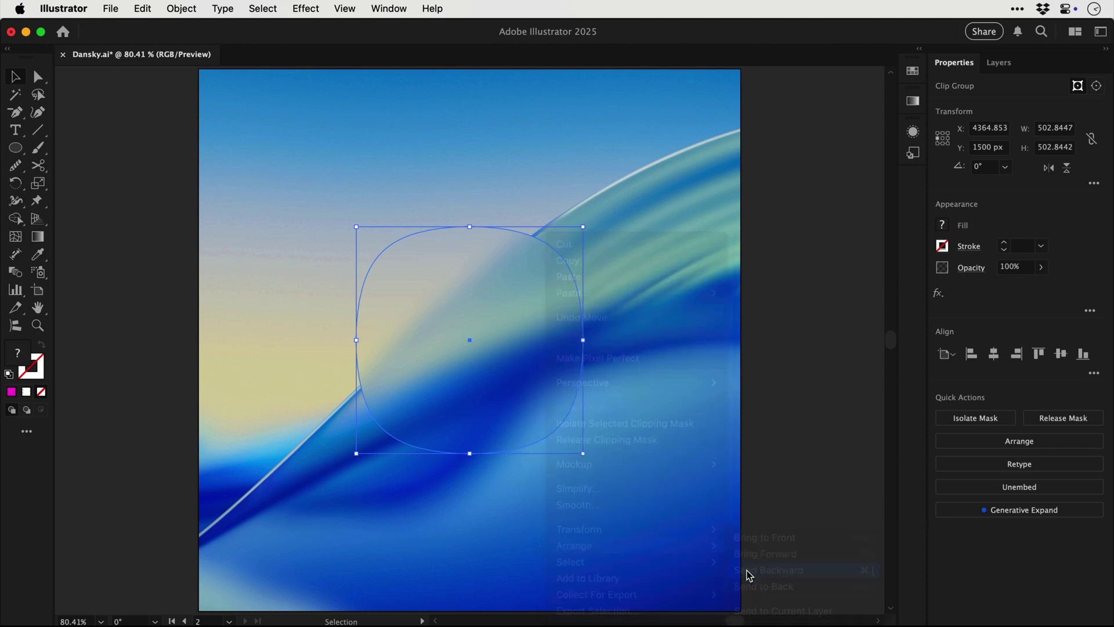
click(749, 575)
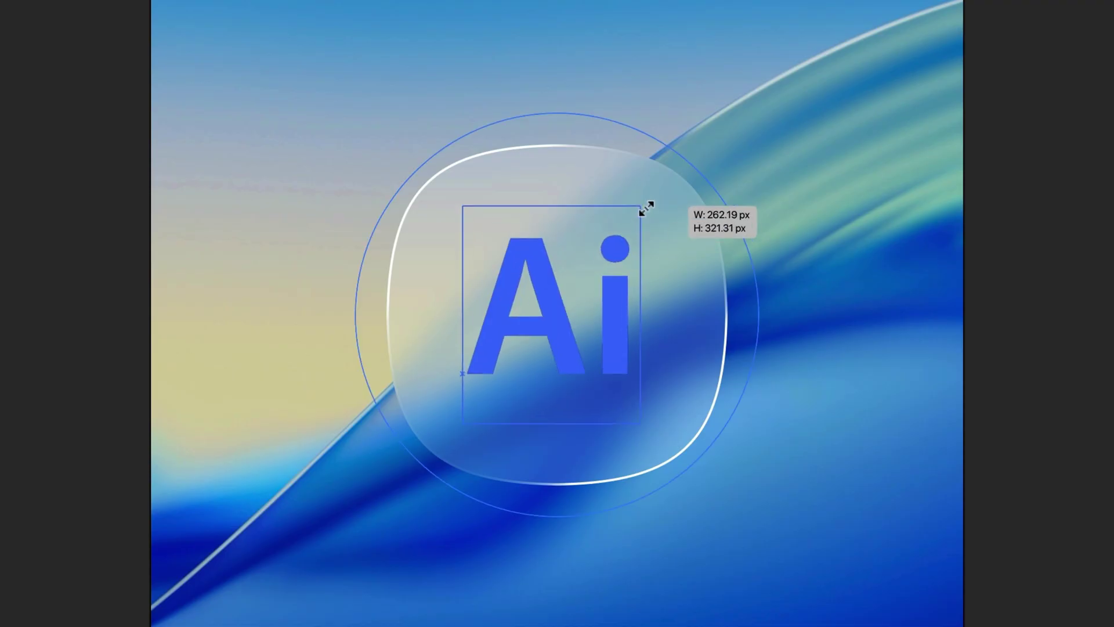
Enlarge the Ai text and give it the glass squircle's appearance with Warp: Inflate hidden.
drag(646, 211, 646, 207)
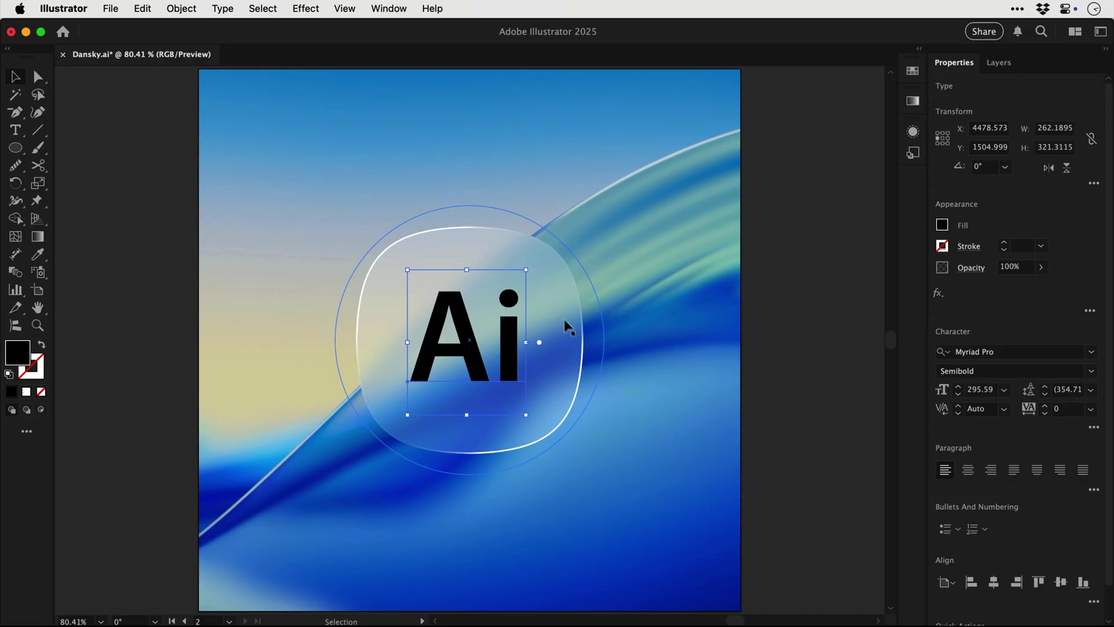
click(581, 348)
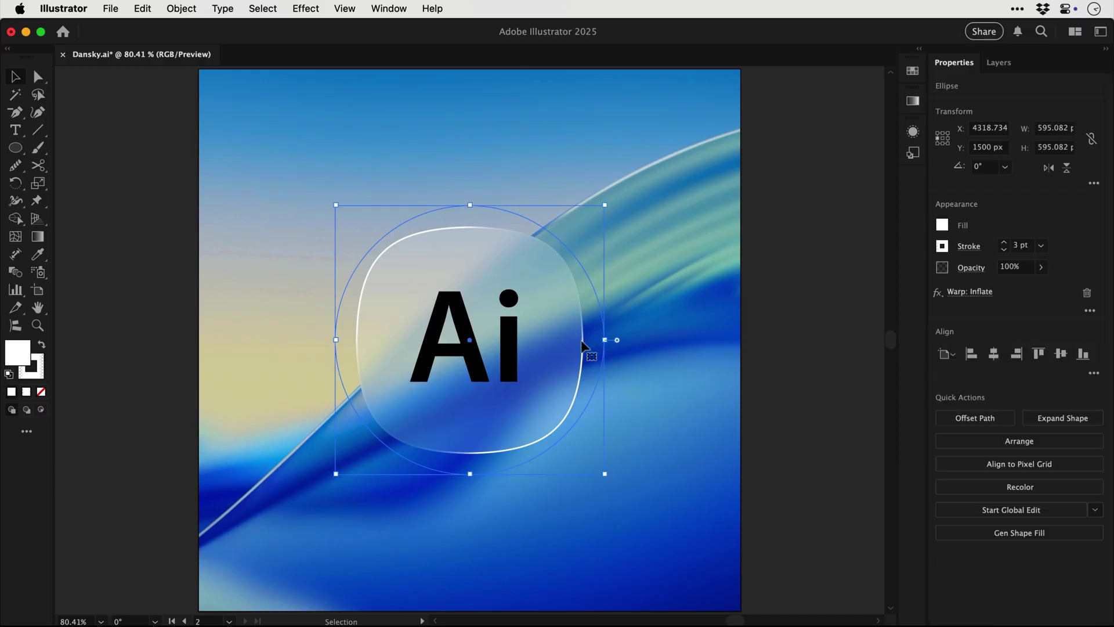
click(912, 134)
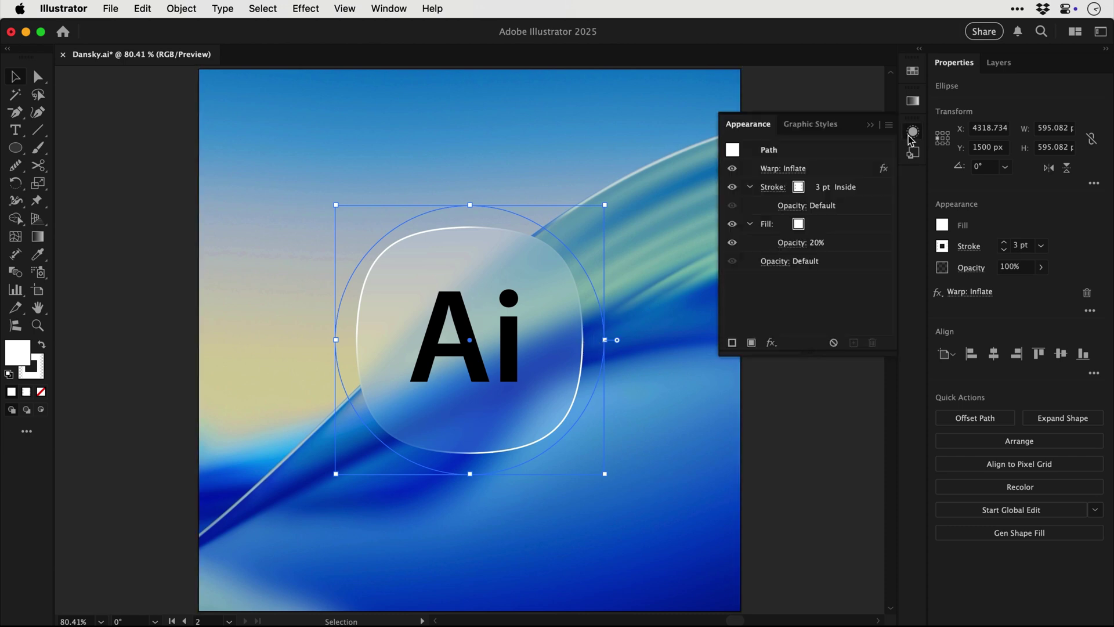
mouse_move(750, 155)
mouse_down()
mouse_move(608, 290)
mouse_move(510, 361)
mouse_up()
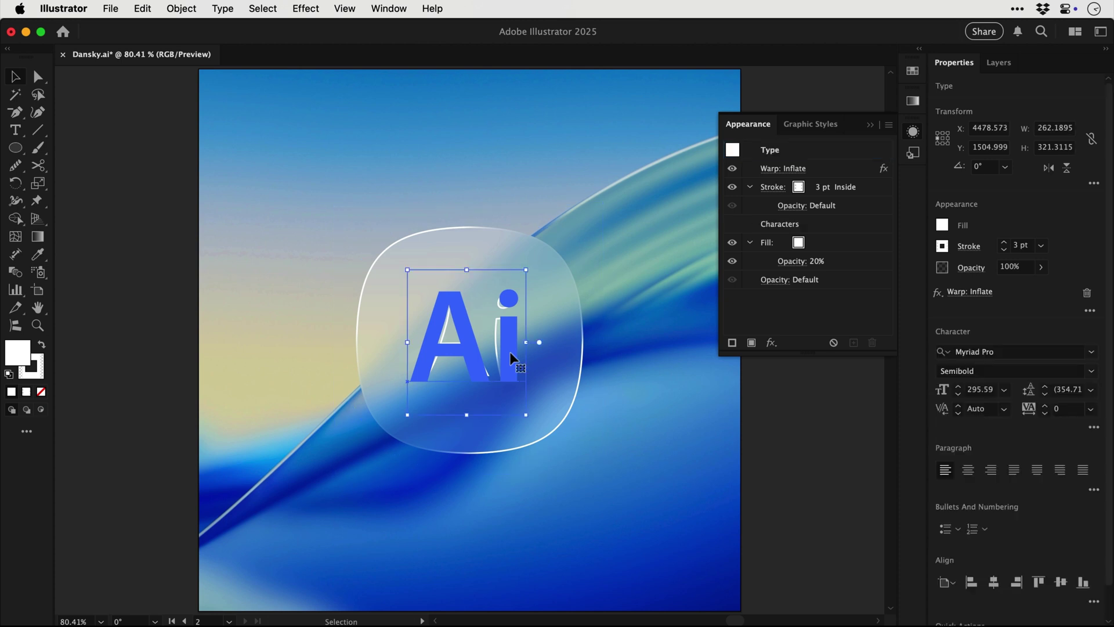
click(731, 169)
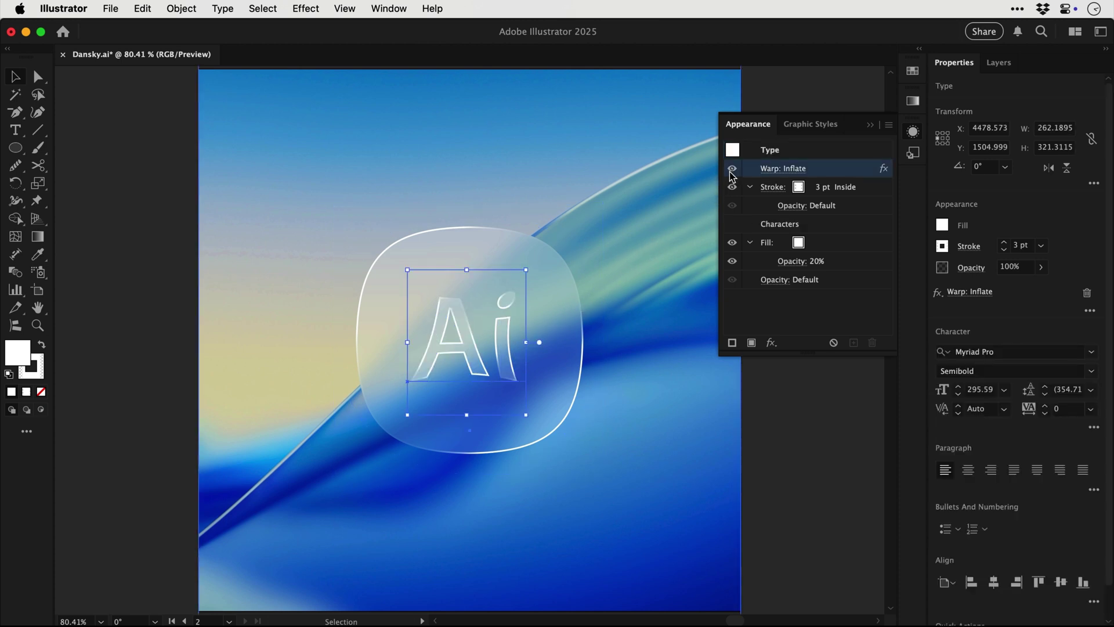
click(903, 135)
click(811, 226)
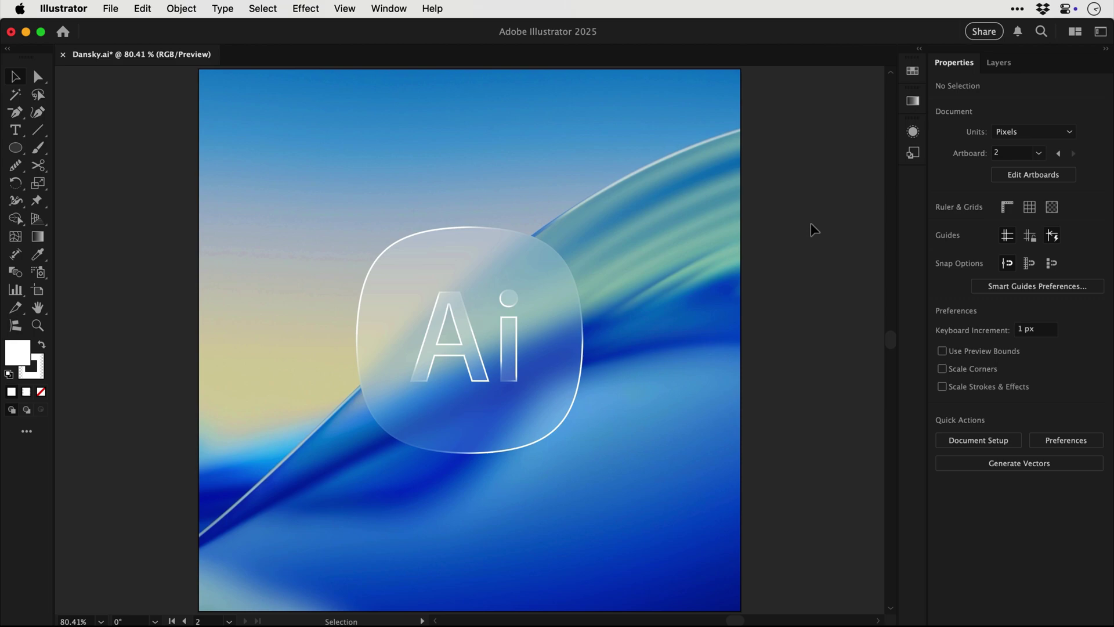